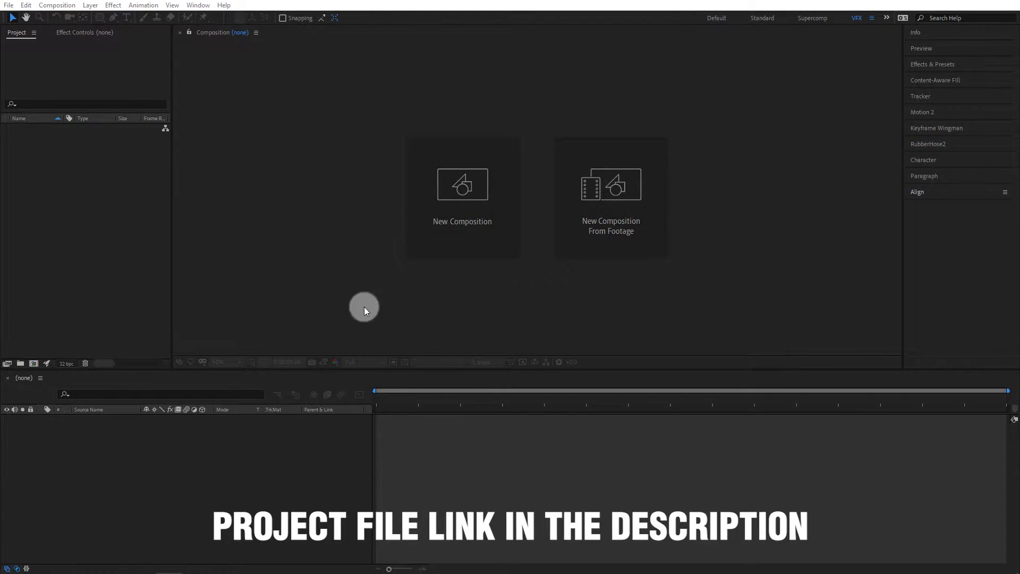
# Import the AEA Logo.png image into the project through Import > File
pyautogui.rightClick(69, 234)
pyautogui.moveTo(92, 289)
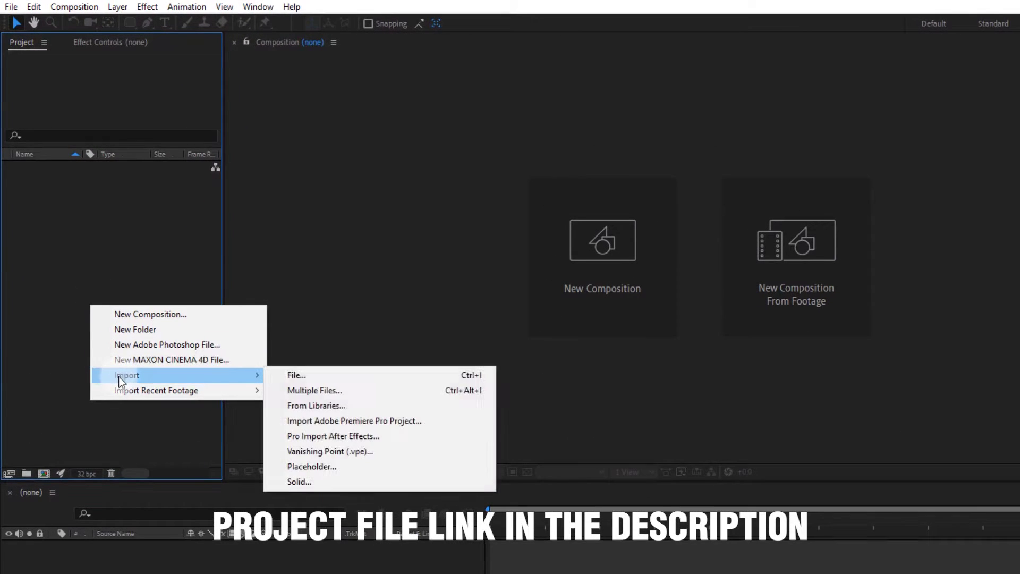
pyautogui.click(296, 374)
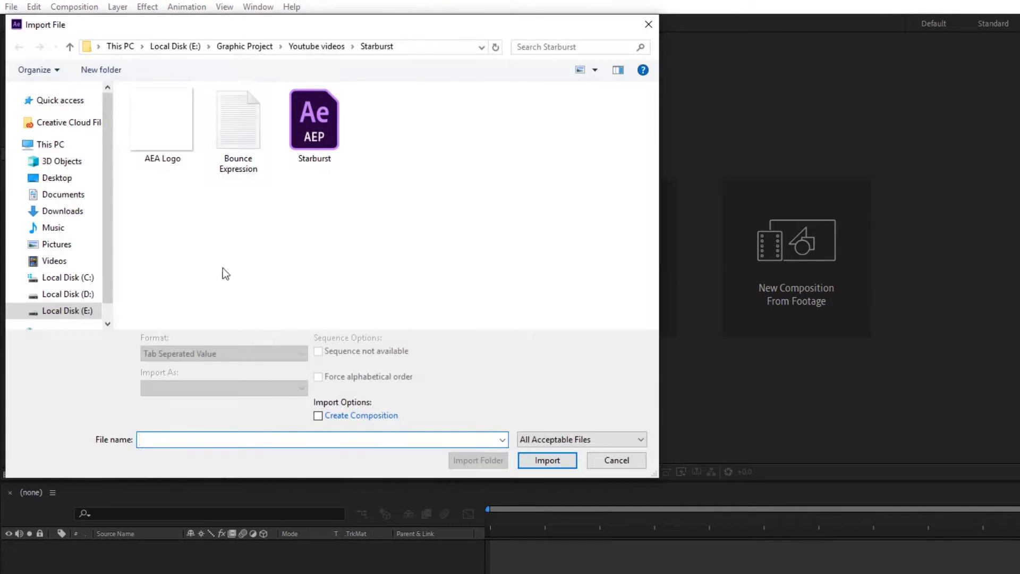
pyautogui.doubleClick(167, 159)
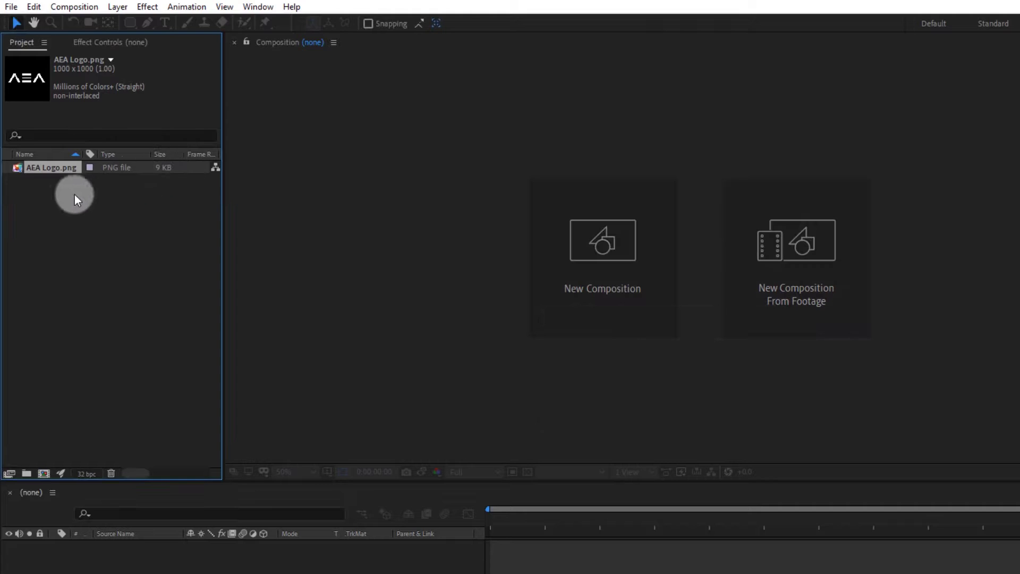
# Create a 1920x1080, 30 fps composition named 'Starburst Animation' with Half resolution
pyautogui.click(575, 289)
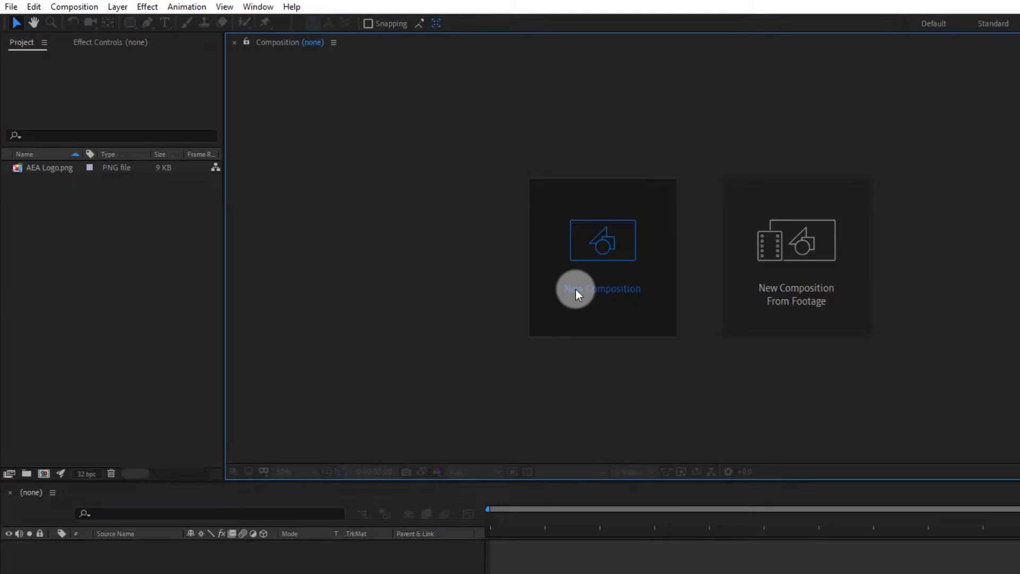
pyautogui.write('Starburst Animation')
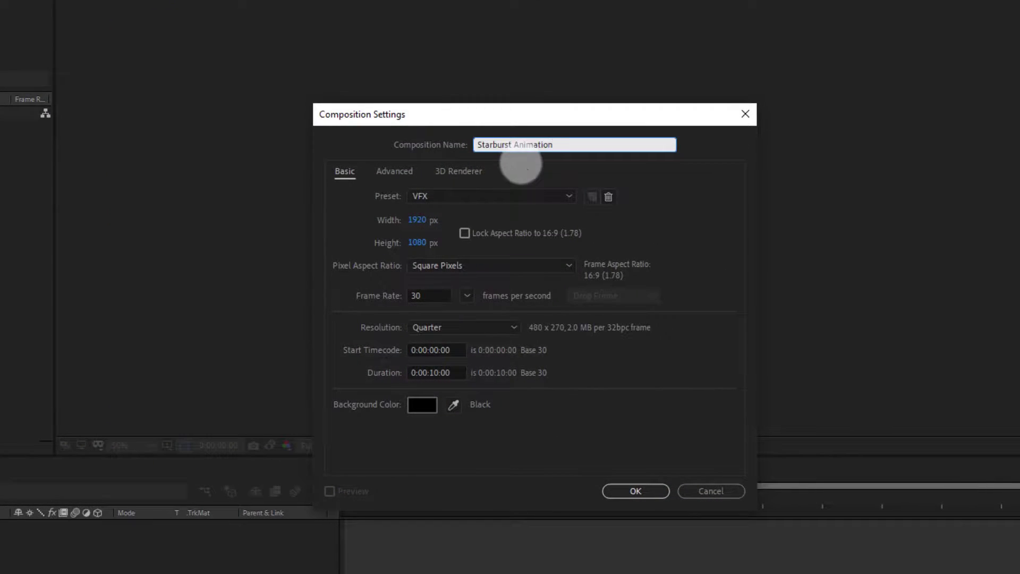
pyautogui.click(478, 334)
pyautogui.click(483, 362)
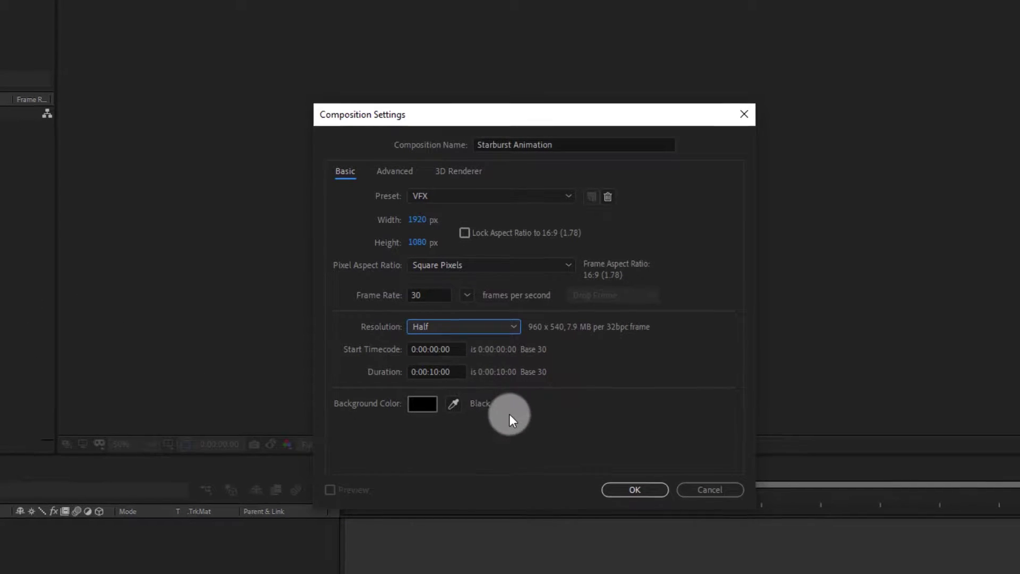
pyautogui.click(585, 394)
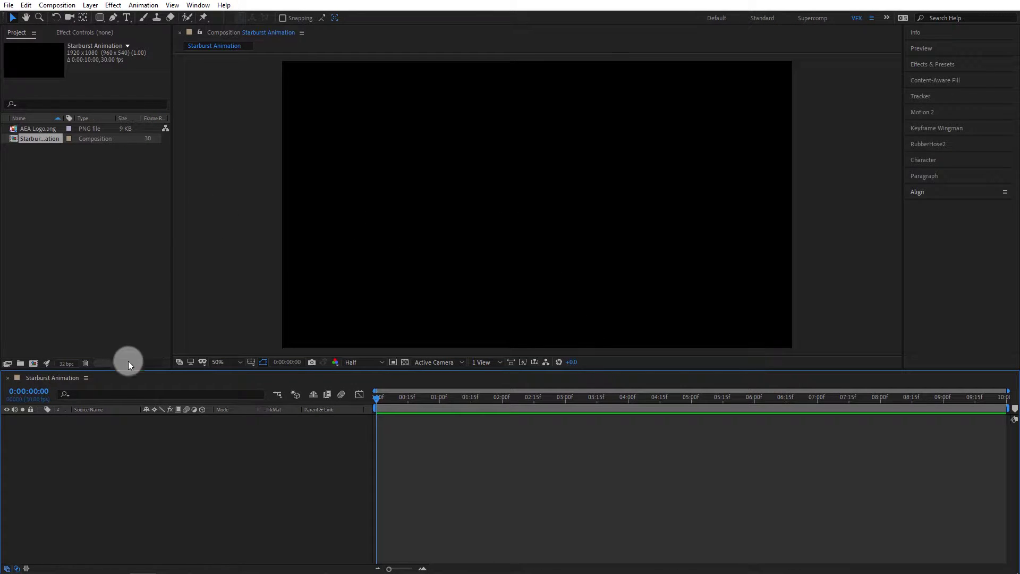
# Add a white, comp-sized 1920x1080 solid layer named BG to the timeline
pyautogui.rightClick(127, 440)
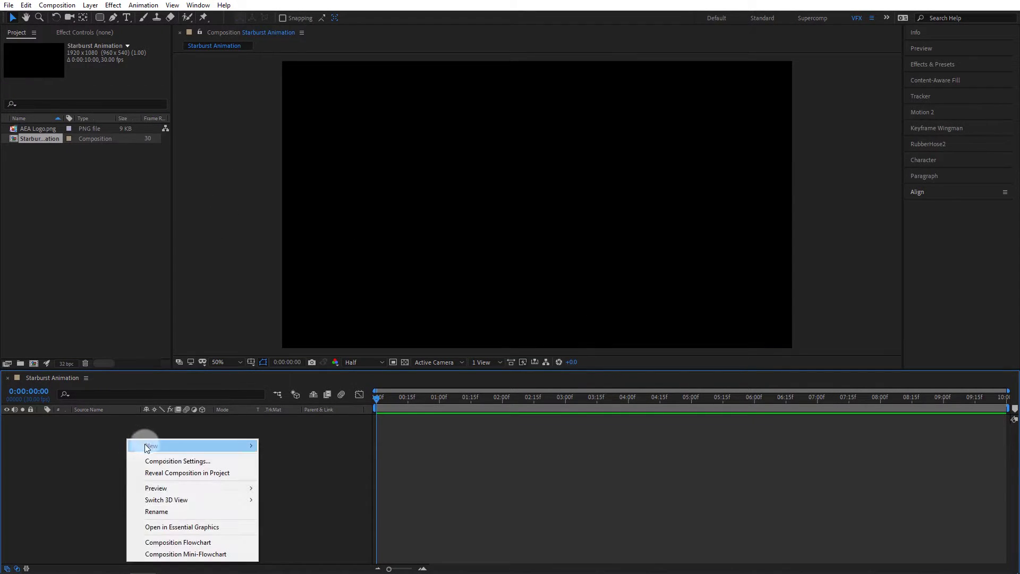
pyautogui.moveTo(145, 446)
pyautogui.click(317, 473)
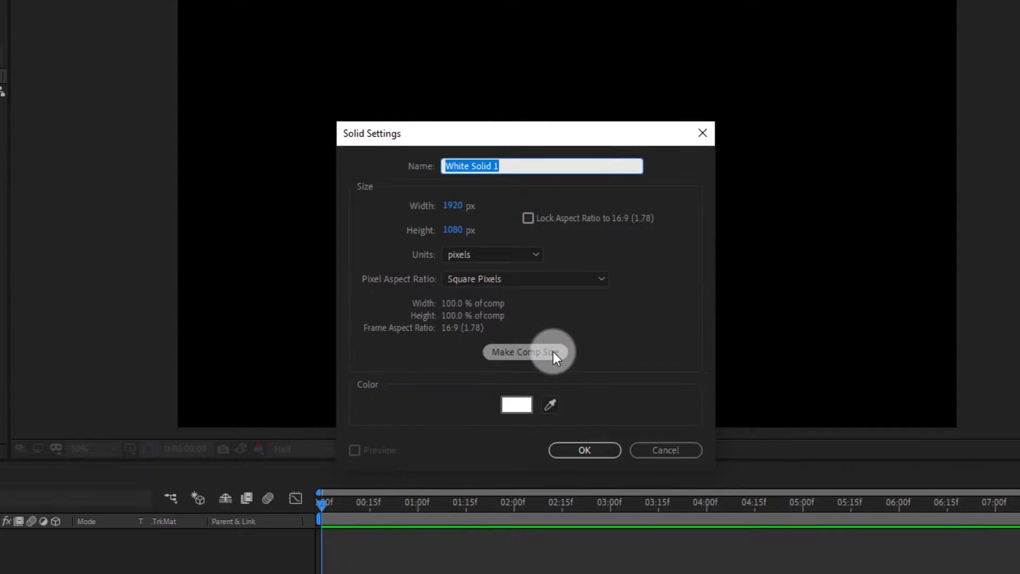
pyautogui.click(553, 352)
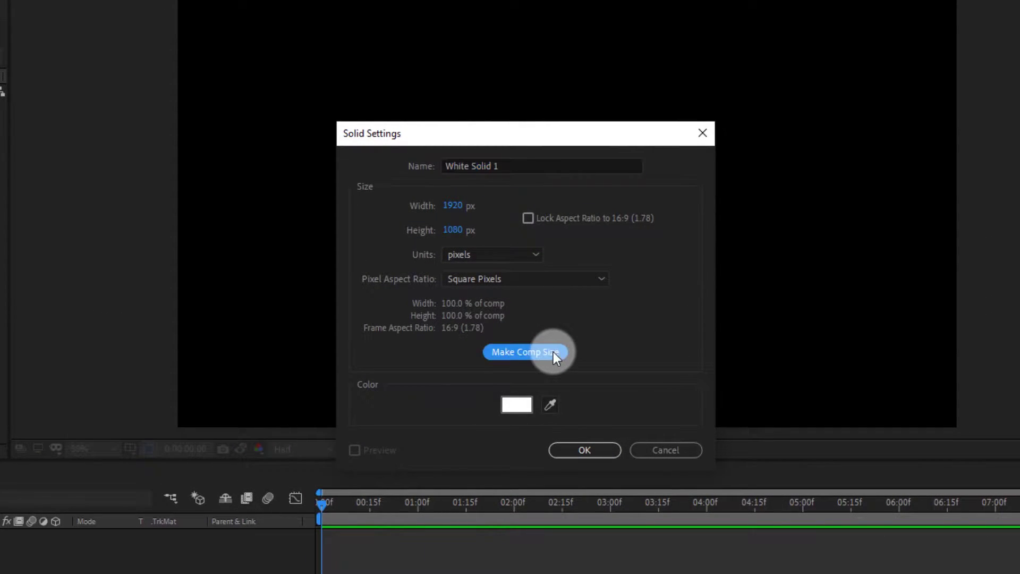
pyautogui.click(514, 163)
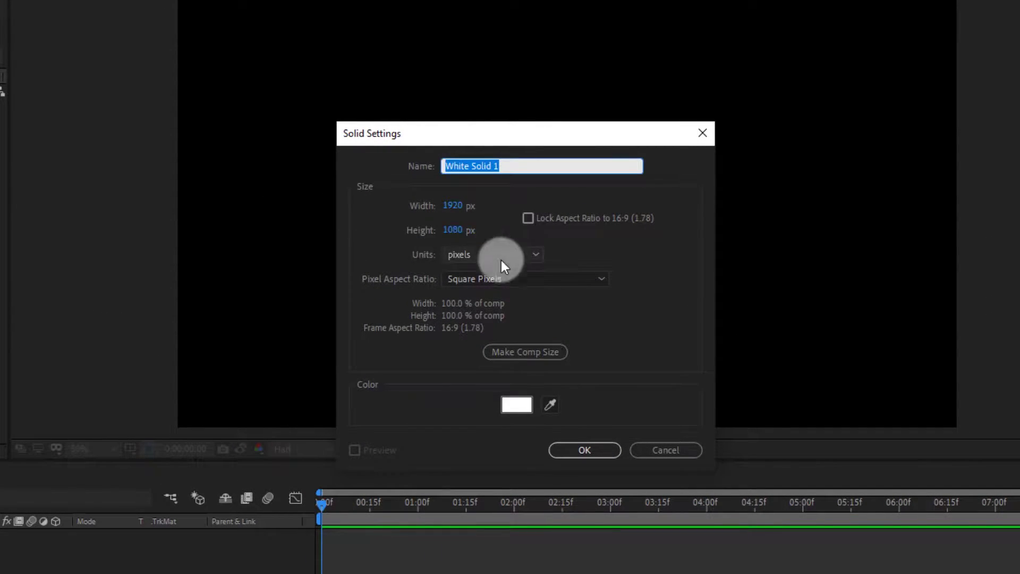
pyautogui.write('BG')
pyautogui.click(578, 458)
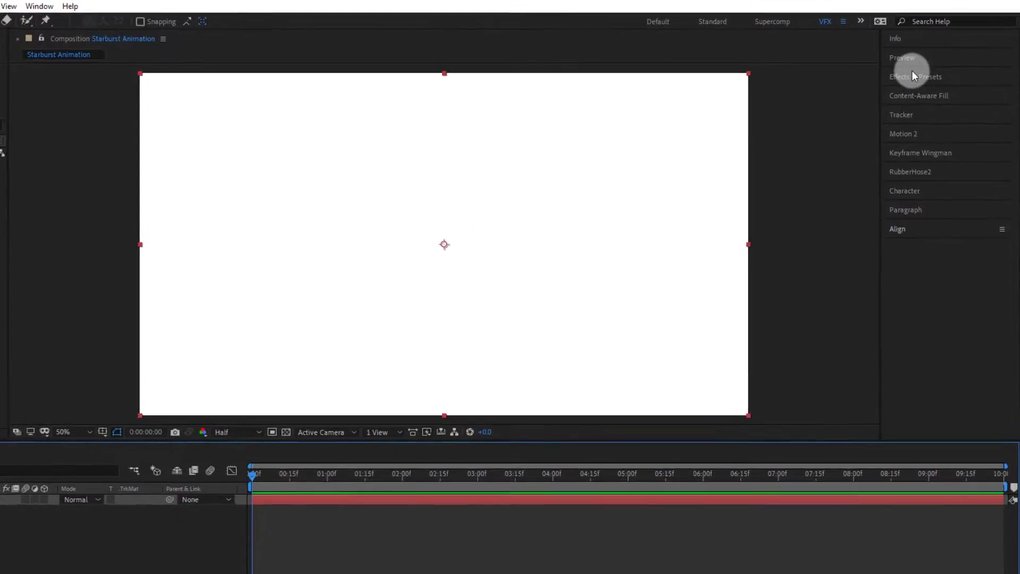
# Search Effects & Presets for 'Ramp' and apply Gradient Ramp to the BG layer
pyautogui.click(928, 65)
pyautogui.click(871, 129)
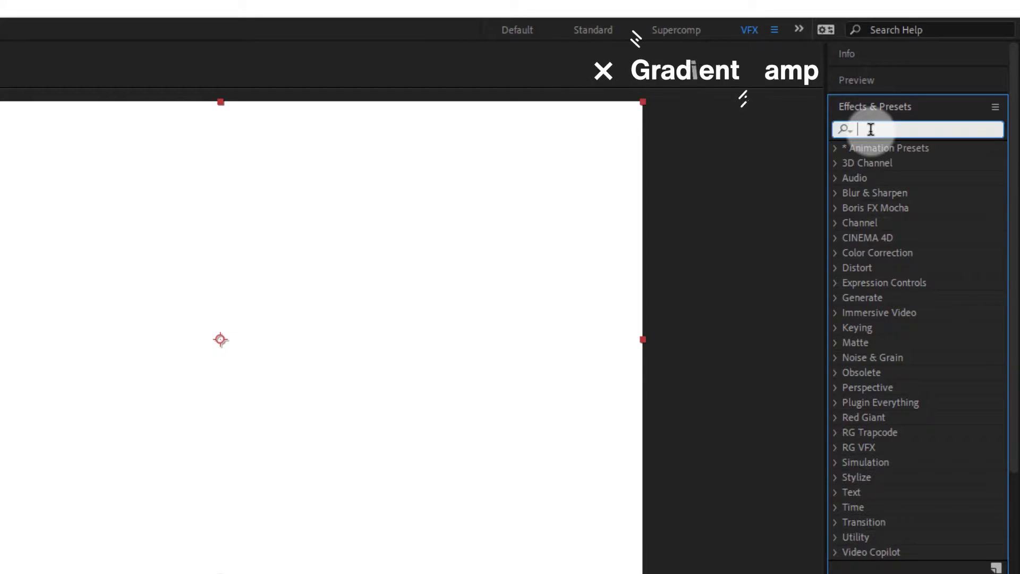
pyautogui.write('Ramp')
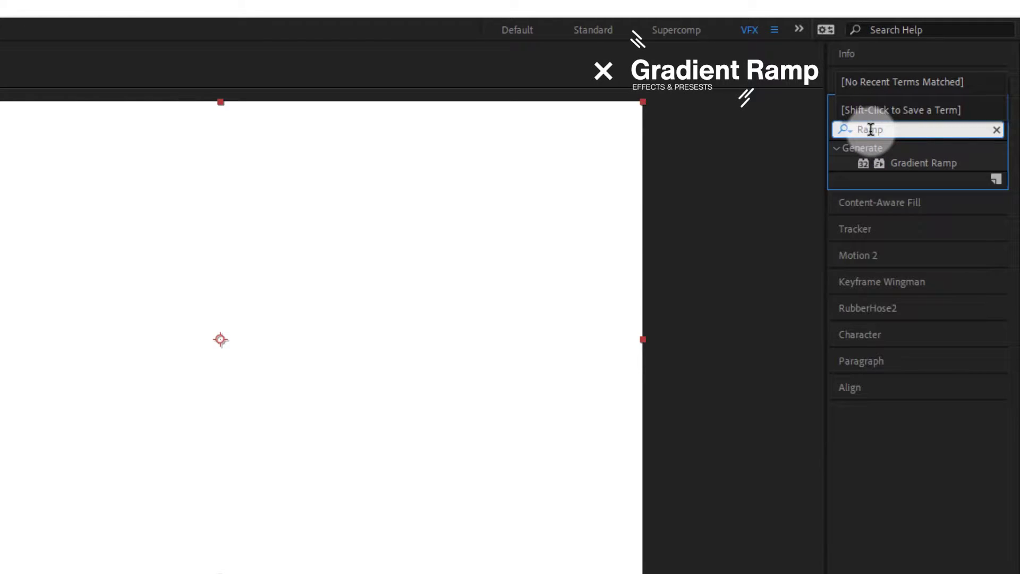
pyautogui.doubleClick(913, 164)
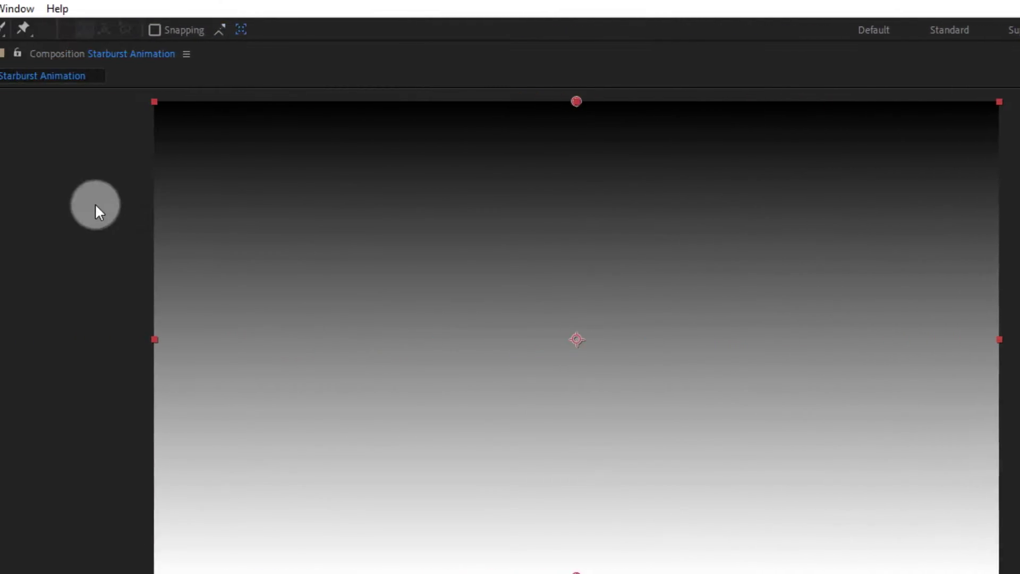
# Make the ramp radial, centre its start point, and drag its end point far below the frame
pyautogui.click(198, 166)
pyautogui.click(215, 204)
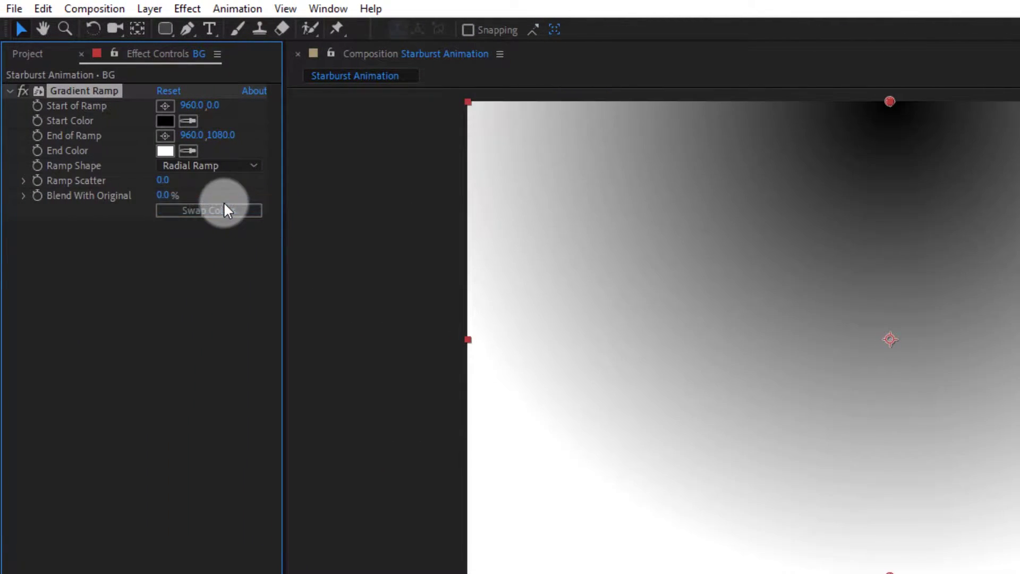
pyautogui.press(',')
pyautogui.press(',')
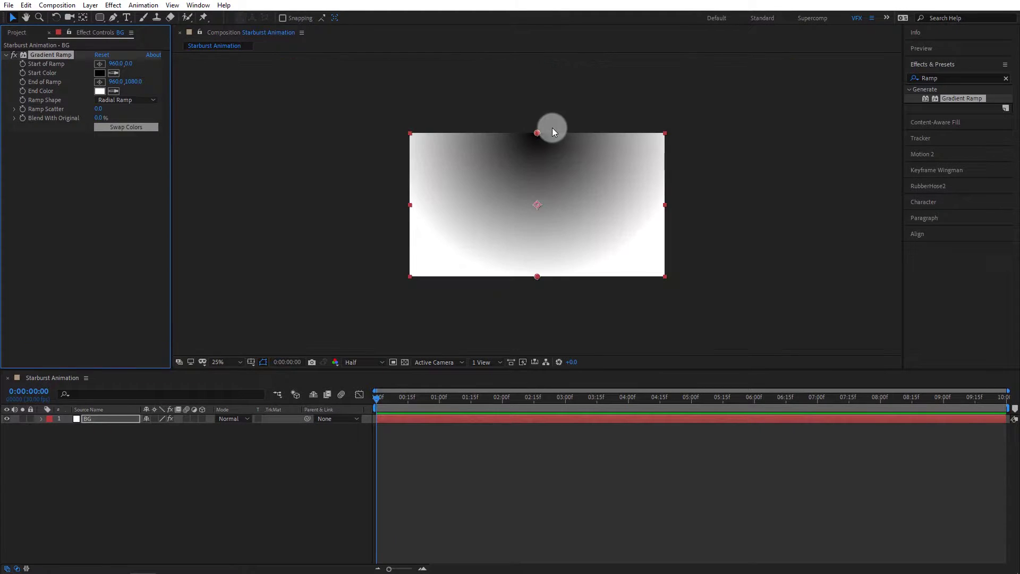
pyautogui.moveTo(536, 134); pyautogui.dragTo(538, 207)
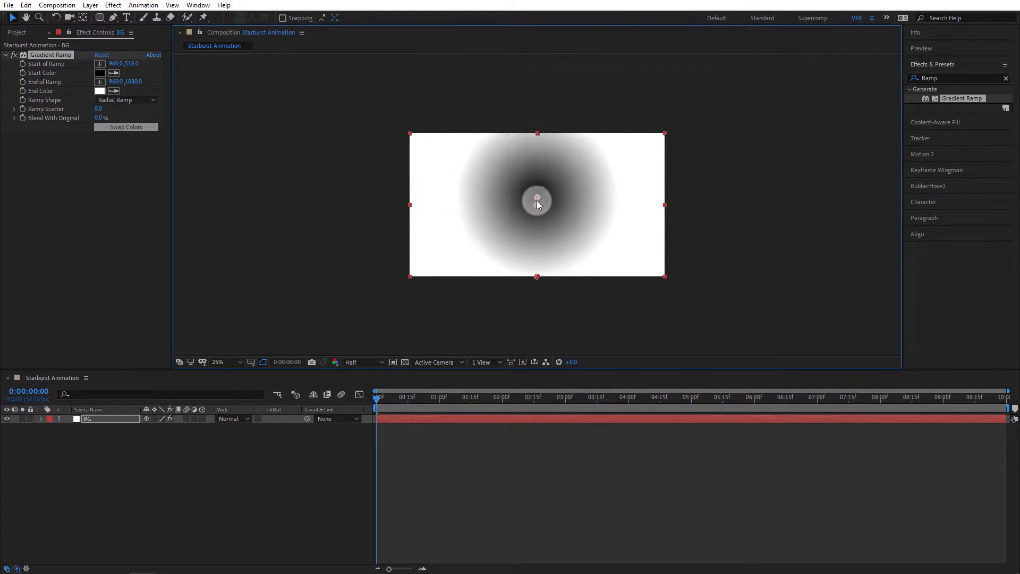
pyautogui.click(537, 276)
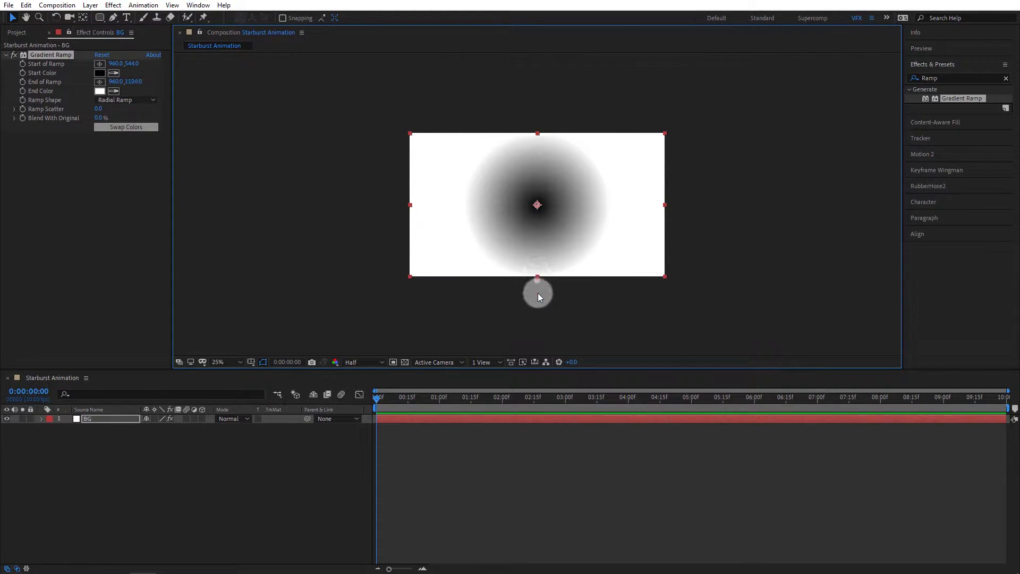
pyautogui.moveTo(538, 292)
pyautogui.mouseDown()
pyautogui.moveTo(534, 450)
pyautogui.moveTo(532, 420)
pyautogui.mouseUp()
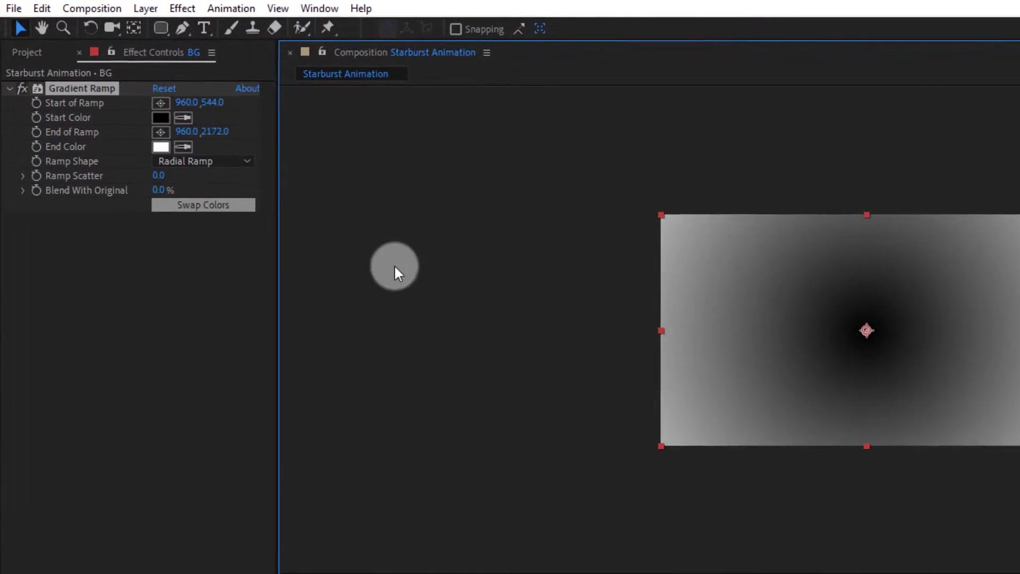
# Swap the ramp colours and set the Start Color to orange AE4200, viewing at 50%
pyautogui.click(224, 205)
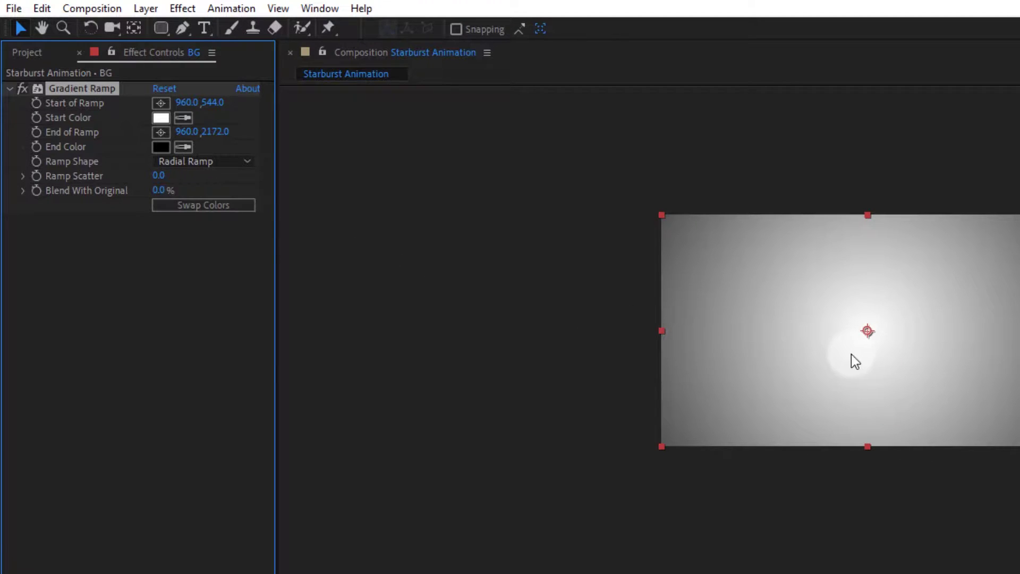
pyautogui.click(162, 118)
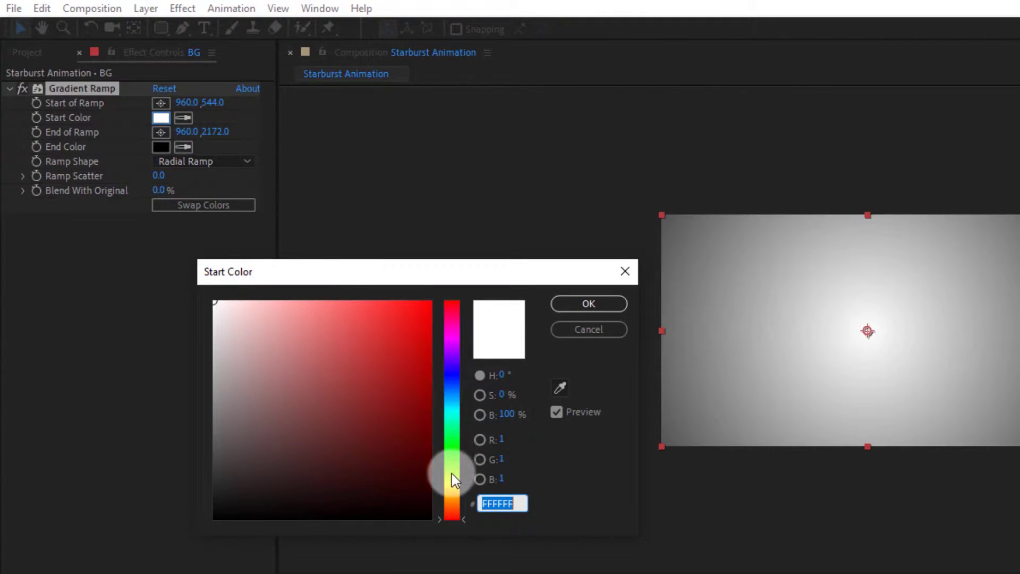
pyautogui.moveTo(451, 475); pyautogui.dragTo(455, 499)
pyautogui.moveTo(365, 359); pyautogui.dragTo(365, 339)
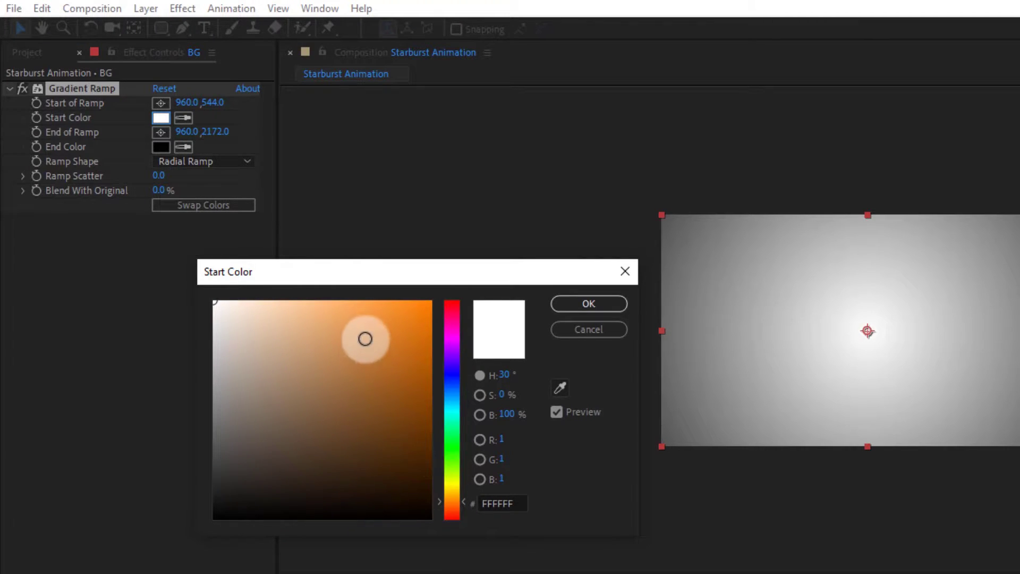
pyautogui.moveTo(422, 421)
pyautogui.mouseDown()
pyautogui.moveTo(439, 378)
pyautogui.moveTo(458, 370)
pyautogui.mouseUp()
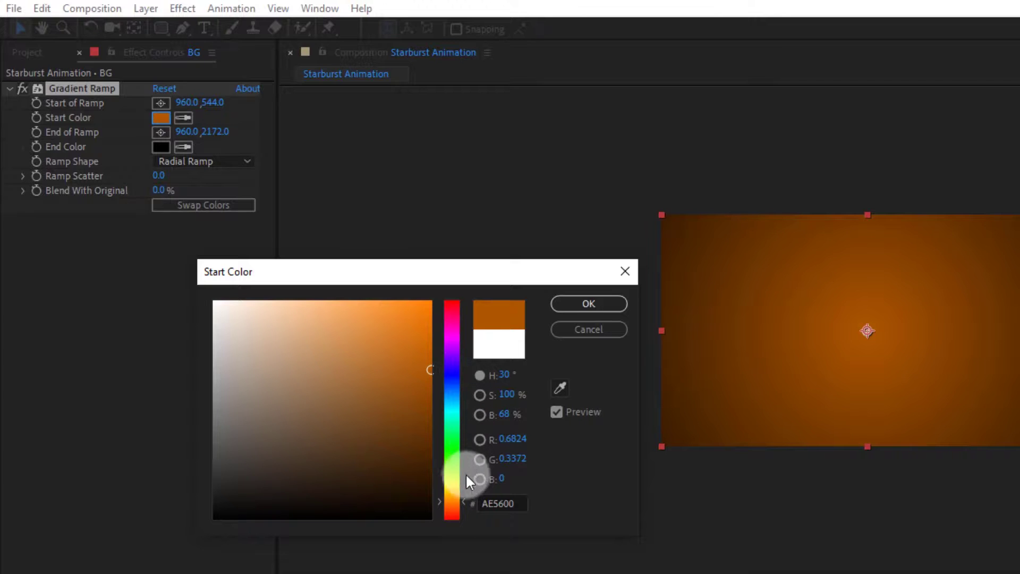
pyautogui.moveTo(460, 503); pyautogui.dragTo(461, 505)
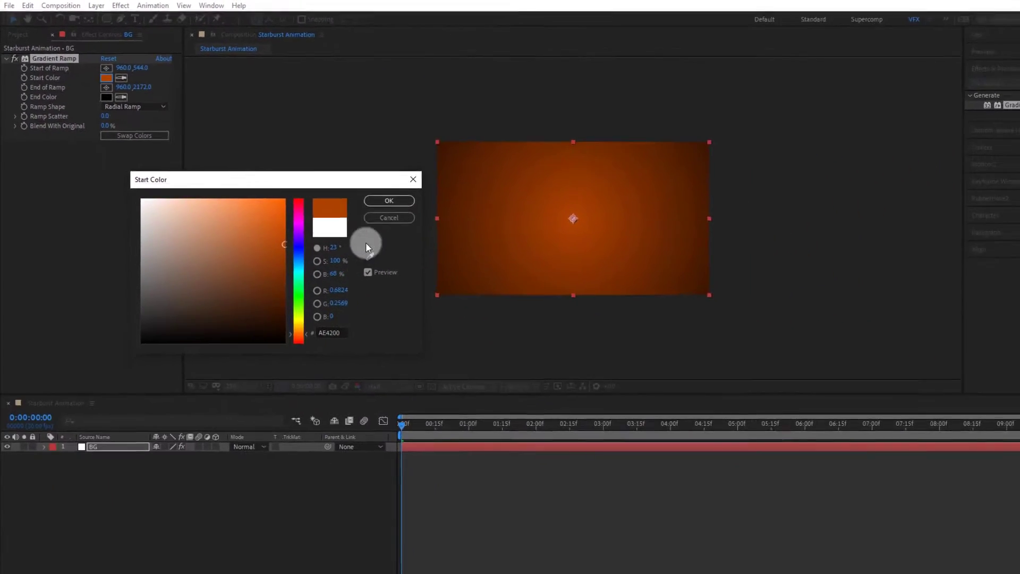
pyautogui.click(364, 188)
pyautogui.press('.')
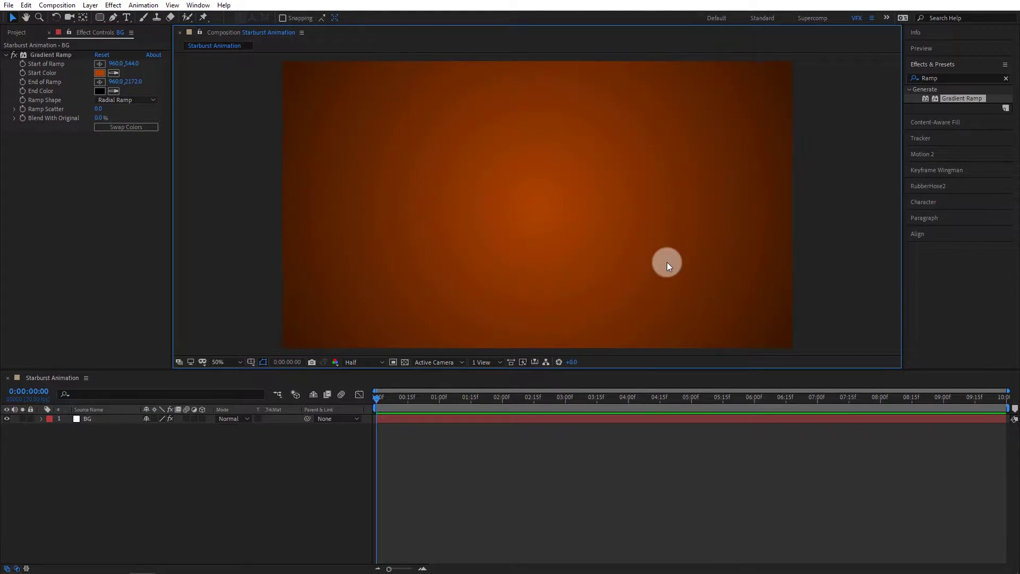
# Pick the Ellipse Tool, show safe-area guides, and draw a large circle from the comp centre
pyautogui.click(936, 65)
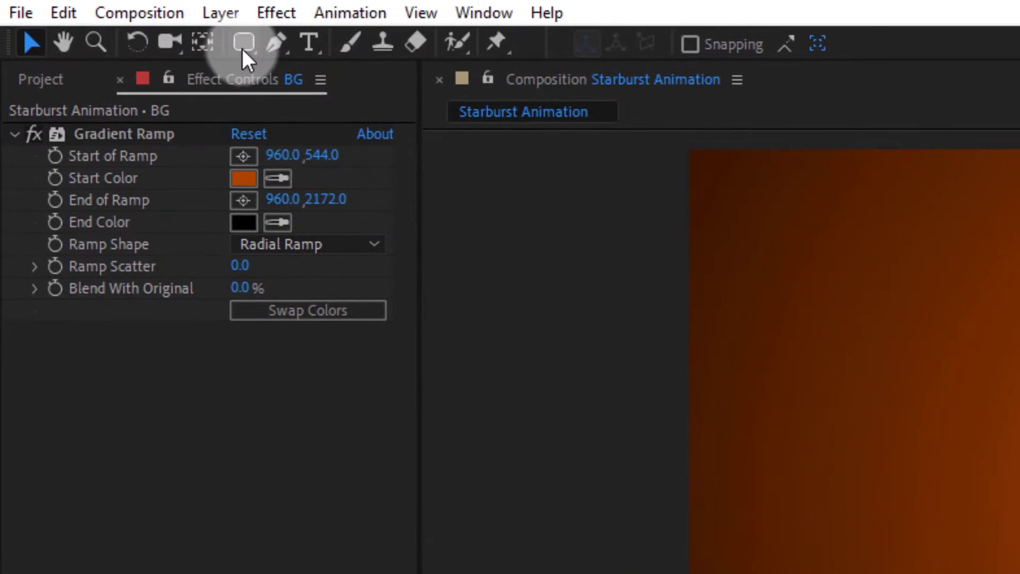
pyautogui.moveTo(201, 35); pyautogui.dragTo(268, 83)
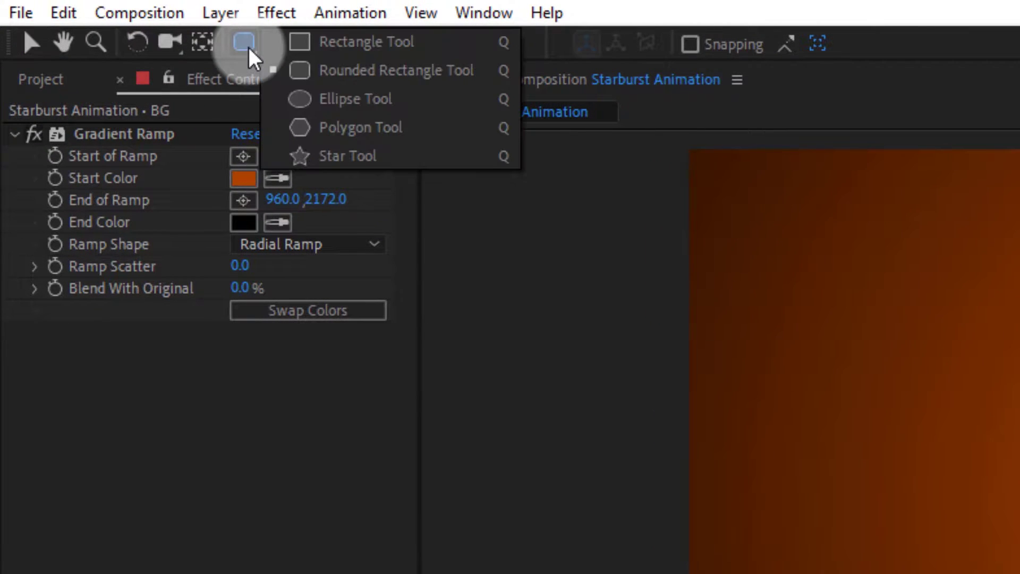
pyautogui.click(327, 101)
pyautogui.keyDown('alt'); pyautogui.click(612, 300); pyautogui.keyUp('alt')
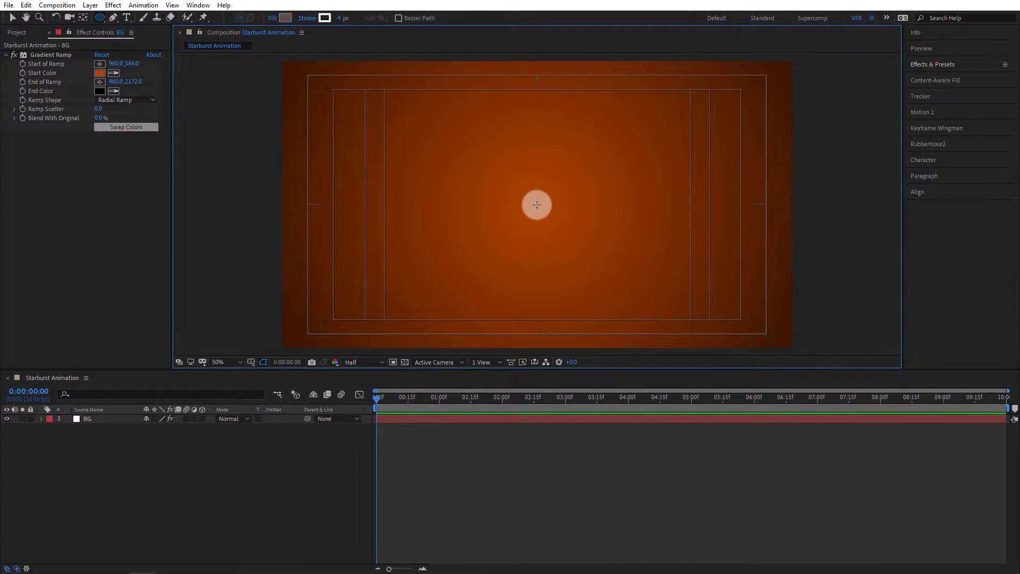
pyautogui.moveTo(537, 205); pyautogui.dragTo(673, 340)
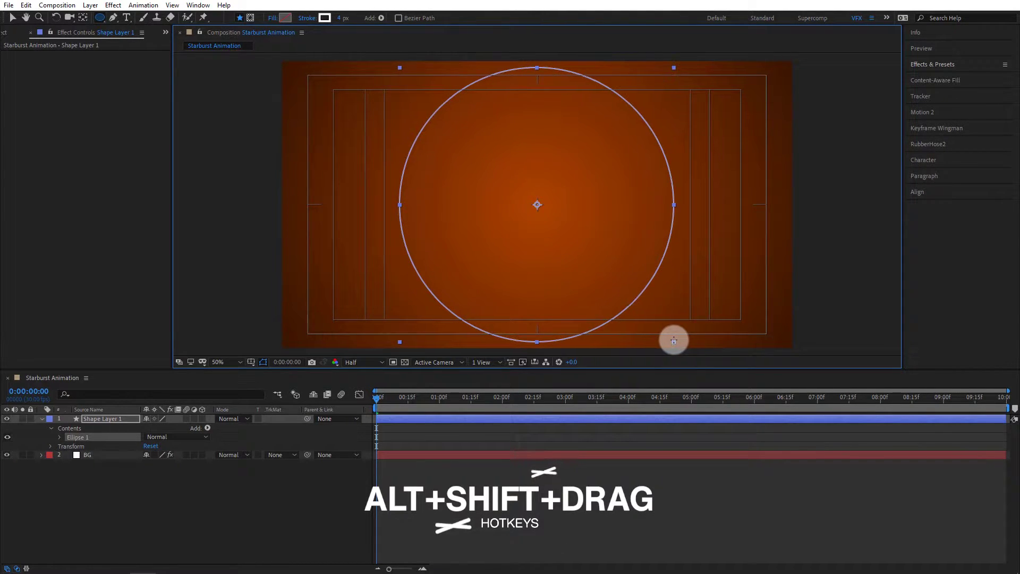
pyautogui.moveTo(673, 340); pyautogui.dragTo(675, 341)
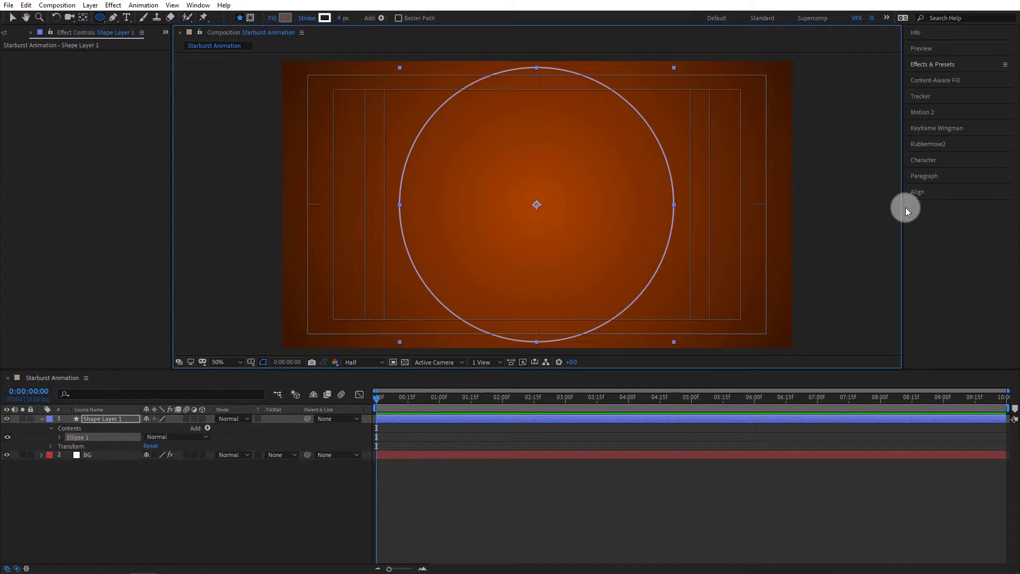
# Align the circle to the composition's horizontal centre using the Align panel
pyautogui.click(955, 192)
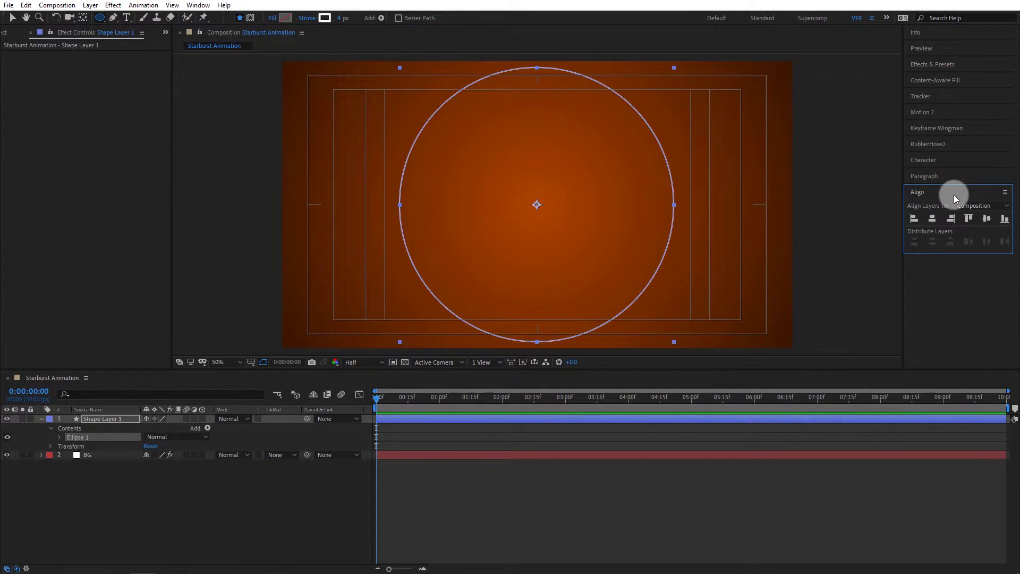
pyautogui.click(933, 222)
pyautogui.click(198, 5)
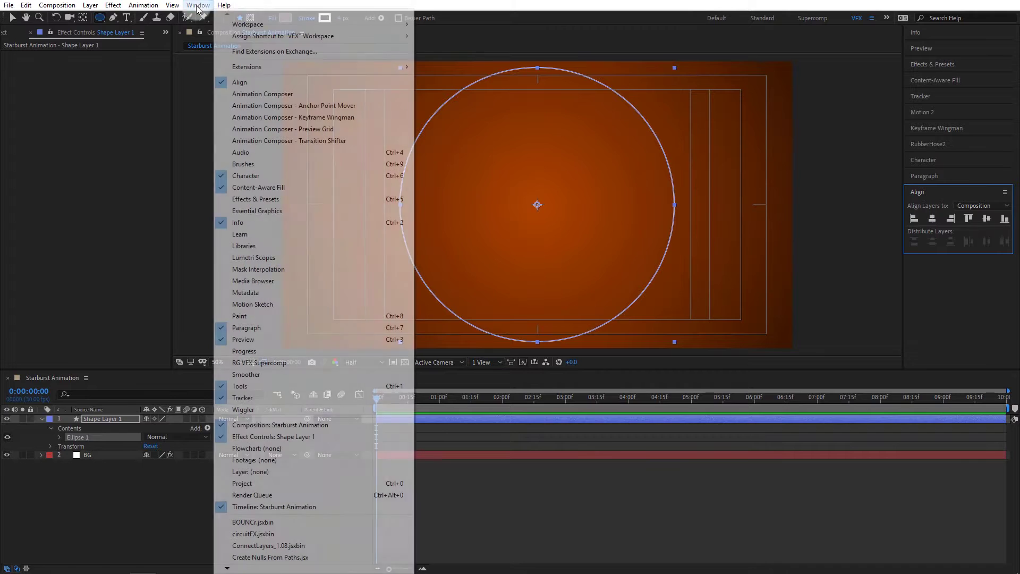
pyautogui.click(205, 7)
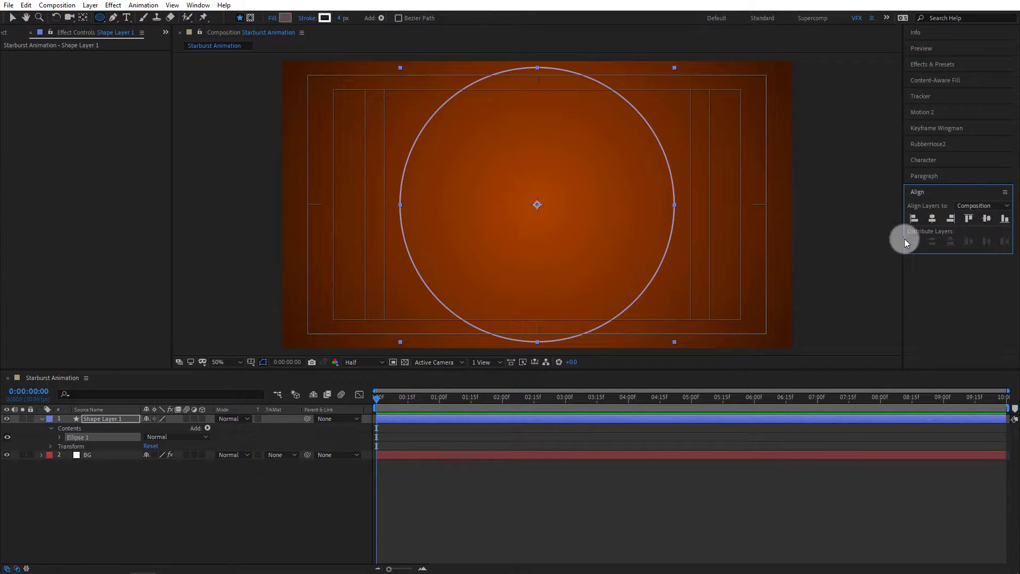
# Expand Ellipse 1 and its Stroke 1 properties in the timeline
pyautogui.click(60, 436)
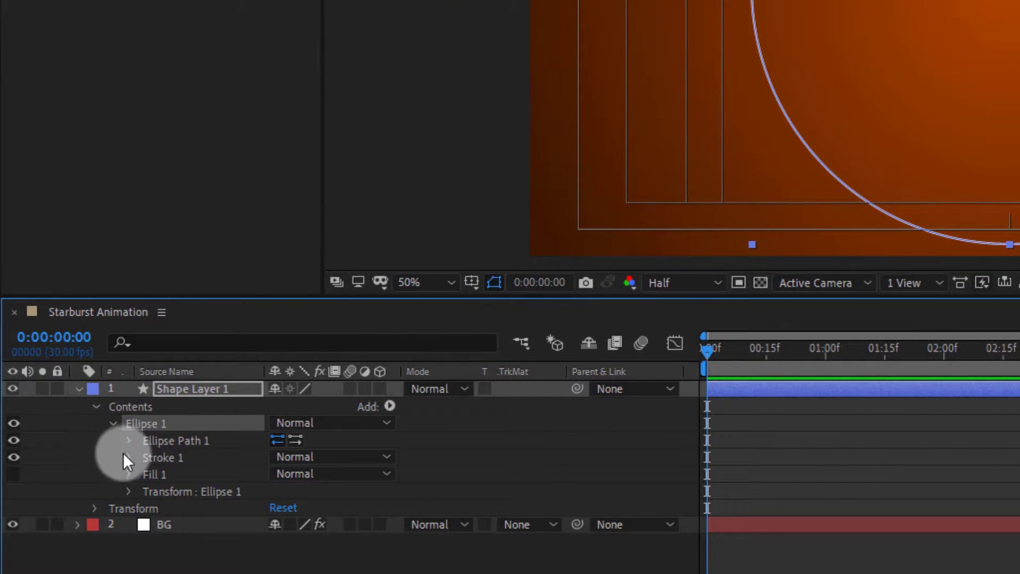
pyautogui.click(128, 457)
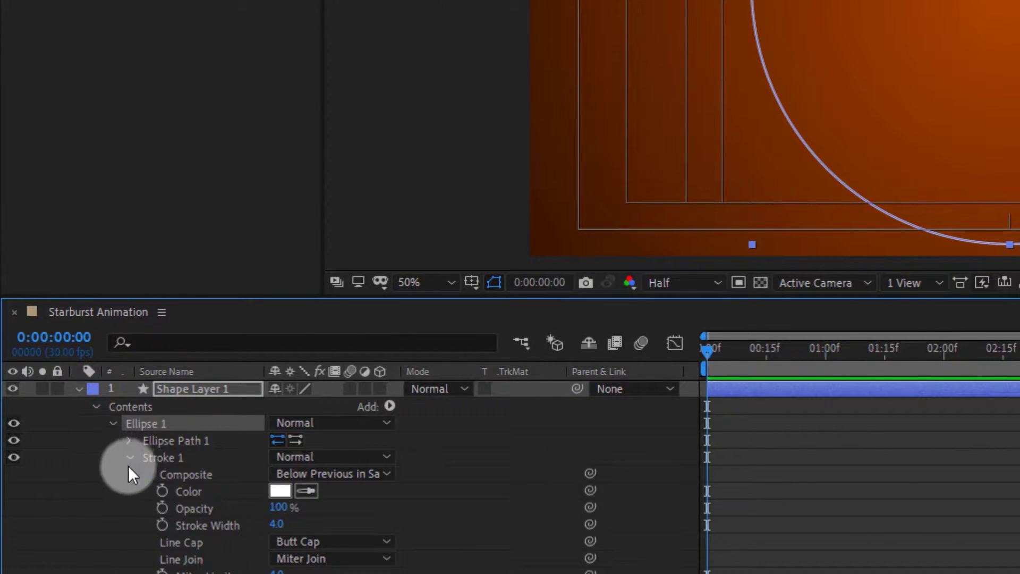
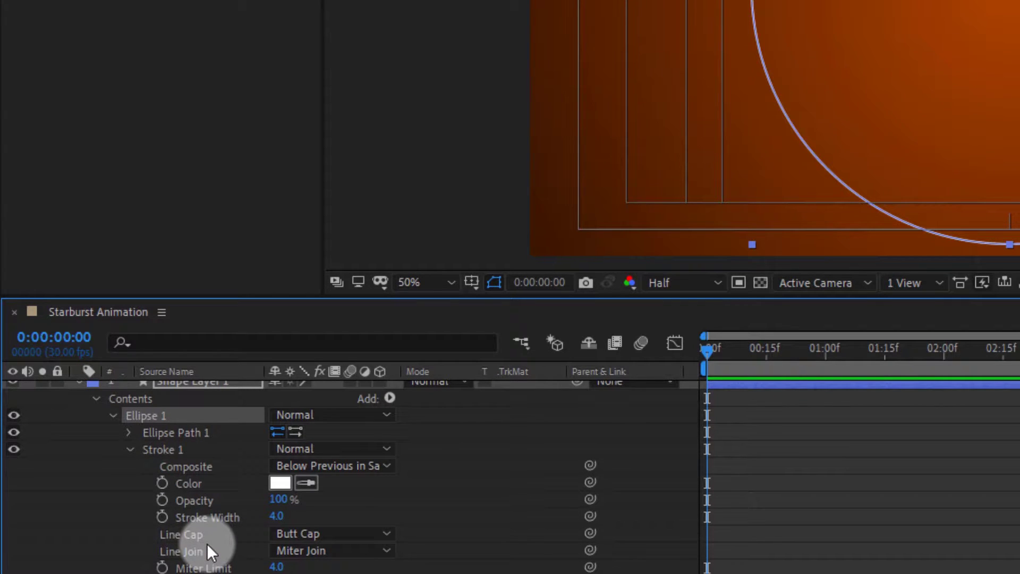
# Widen the circle's stroke to 1044, add dashes of 135, and scale the ellipse to 135%
pyautogui.moveTo(288, 512)
pyautogui.mouseDown()
pyautogui.moveTo(389, 541)
pyautogui.moveTo(1003, 550)
pyautogui.mouseUp()
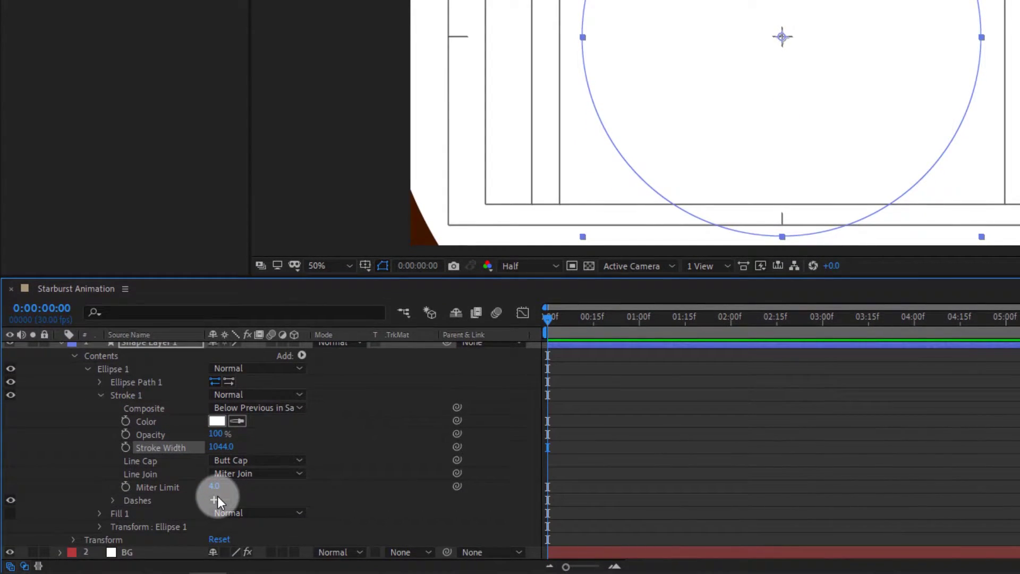
pyautogui.click(216, 499)
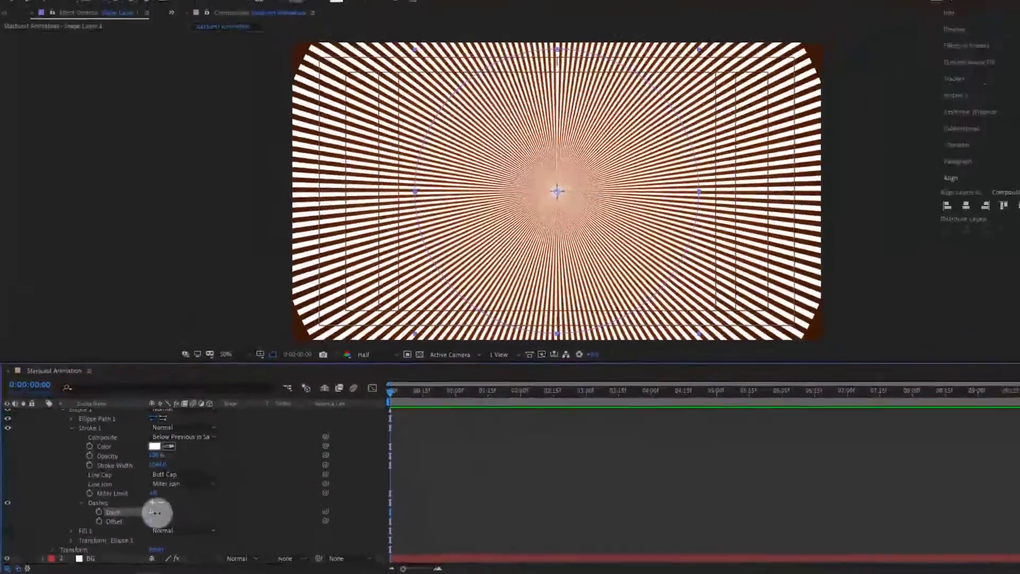
pyautogui.moveTo(157, 513); pyautogui.dragTo(222, 518)
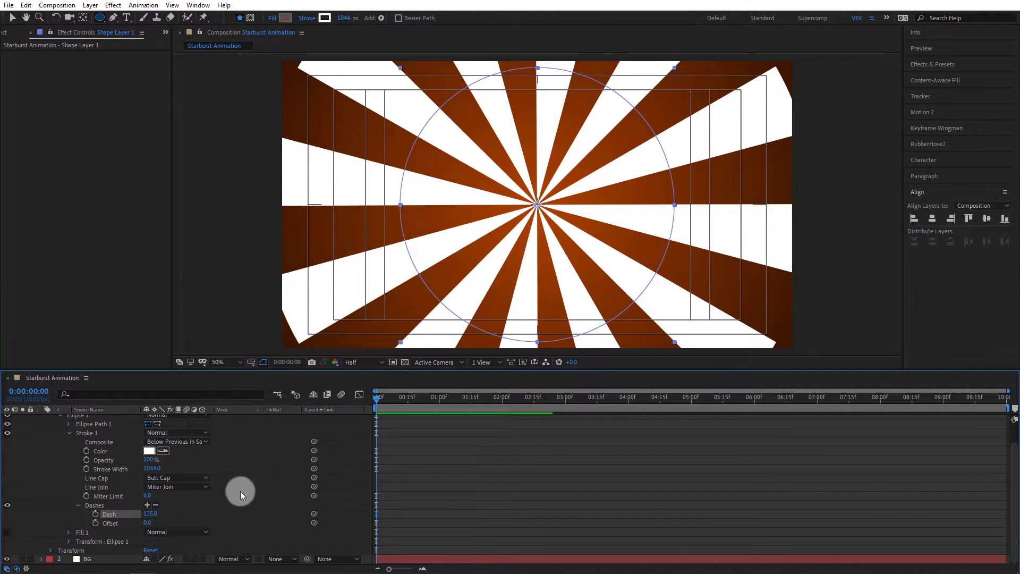
pyautogui.click(68, 542)
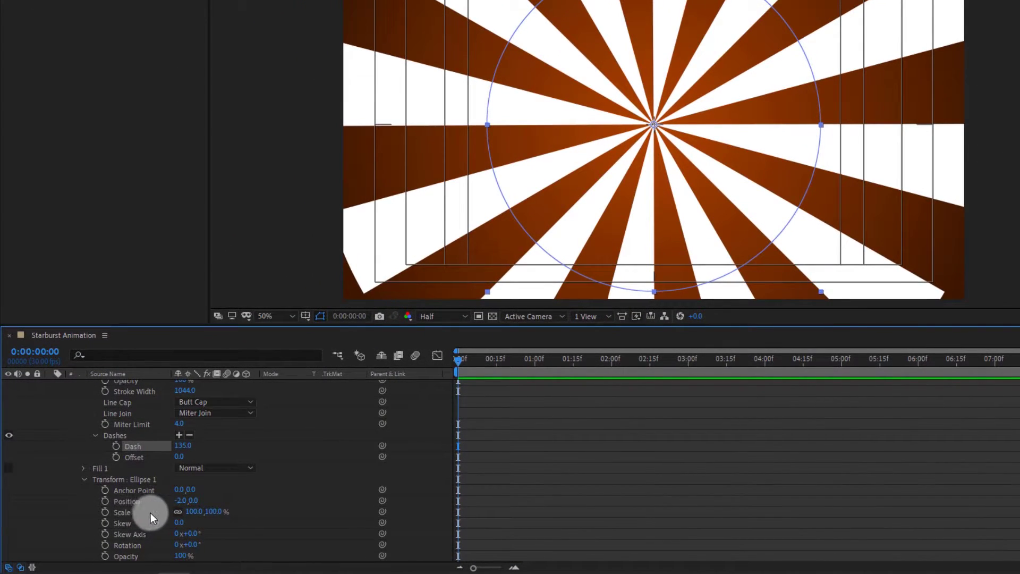
pyautogui.moveTo(223, 512); pyautogui.dragTo(240, 512)
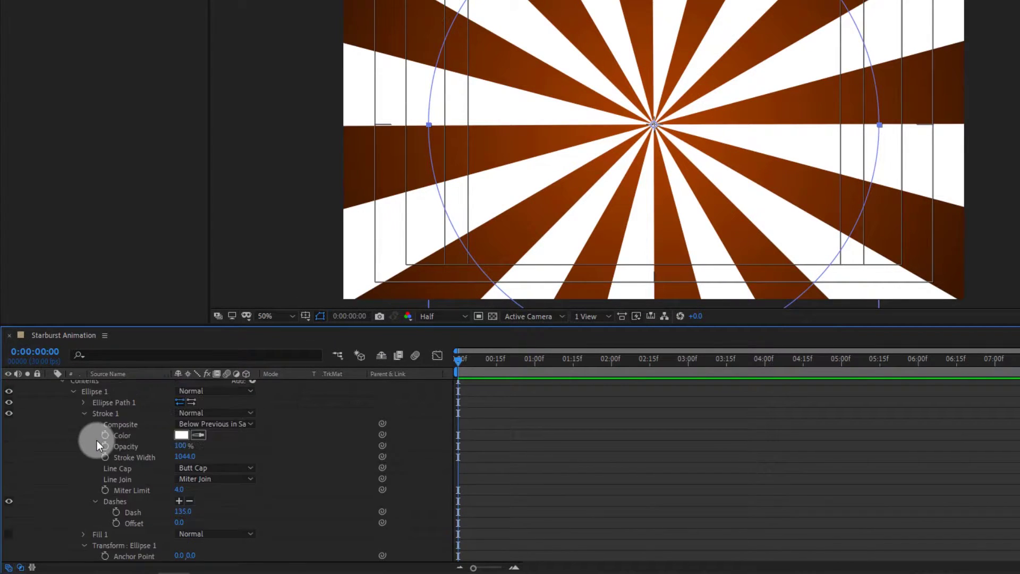
pyautogui.scroll(3, 97, 441)
# Rename the shape layer to 'Starburst'
pyautogui.click(49, 385)
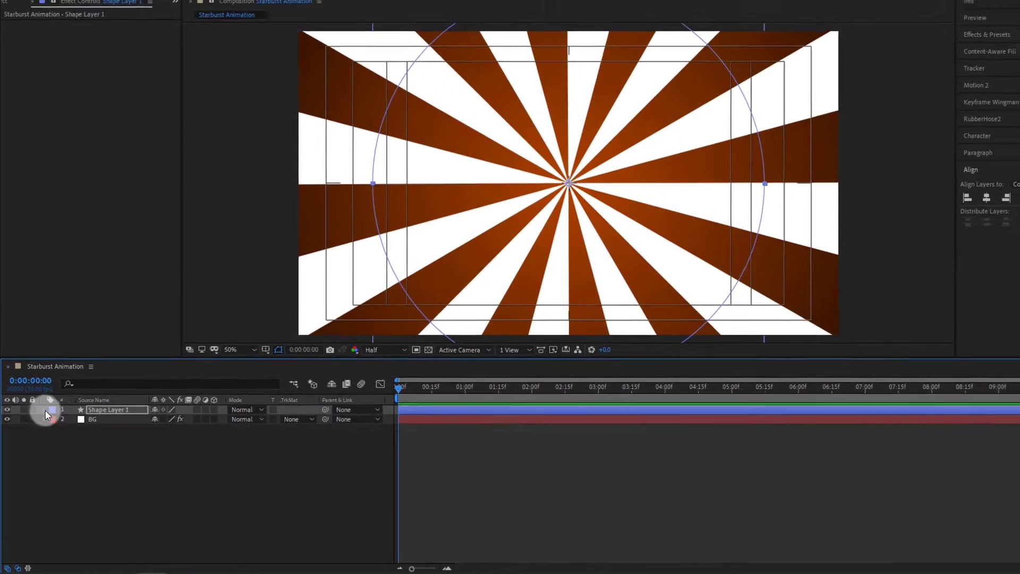
pyautogui.press('Return')
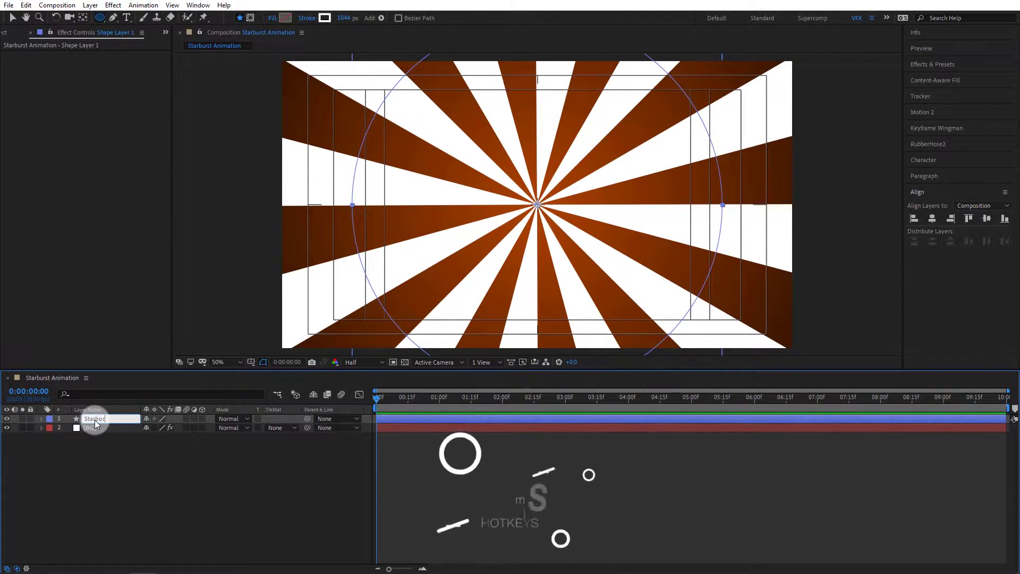
pyautogui.write('urst')
pyautogui.press('Return')
# Add the expression time*-15 to Starburst's Rotation and preview the counter-clockwise spin
pyautogui.click(100, 433)
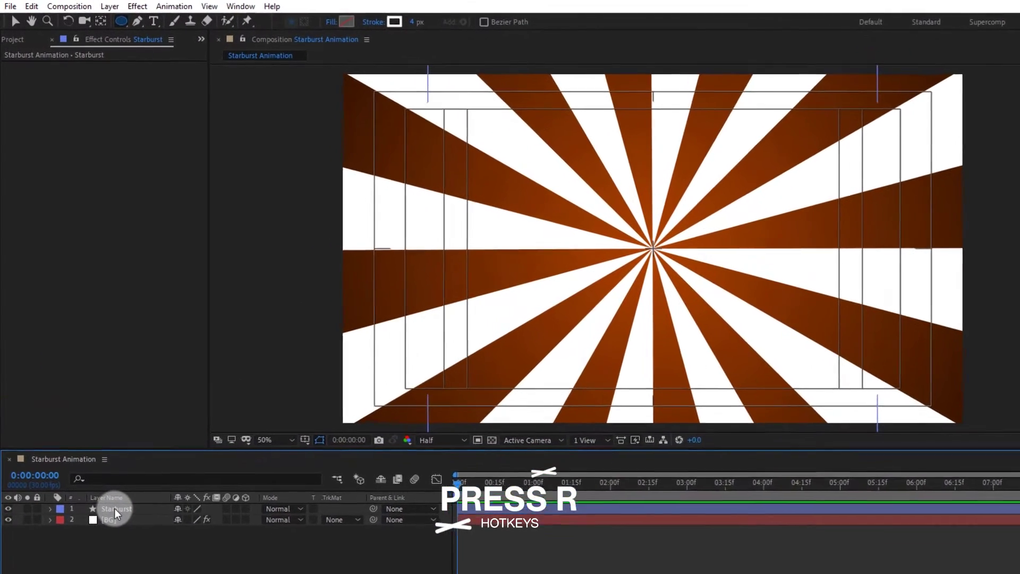
pyautogui.press('r')
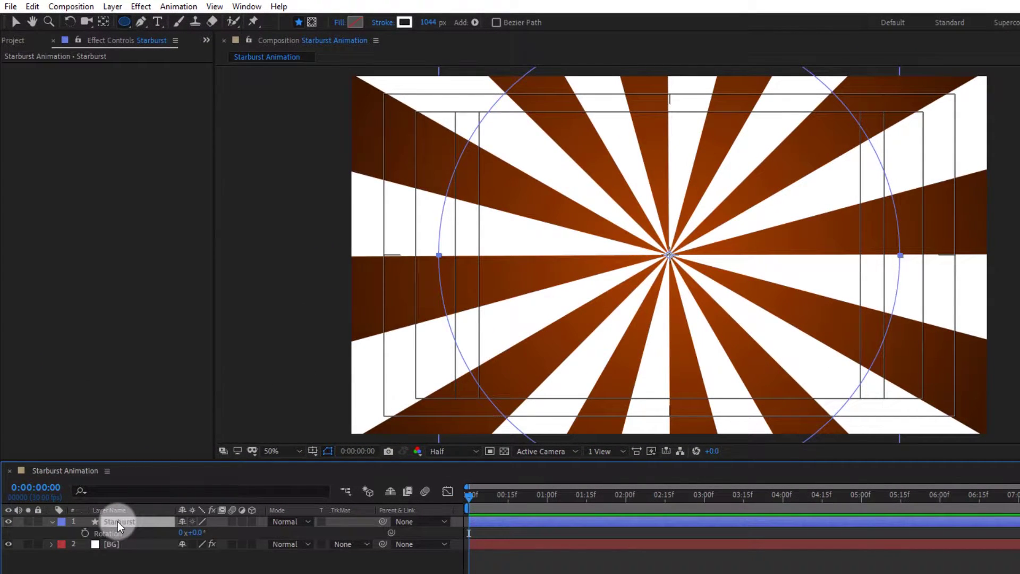
pyautogui.keyDown('alt'); pyautogui.click(84, 533); pyautogui.keyUp('alt')
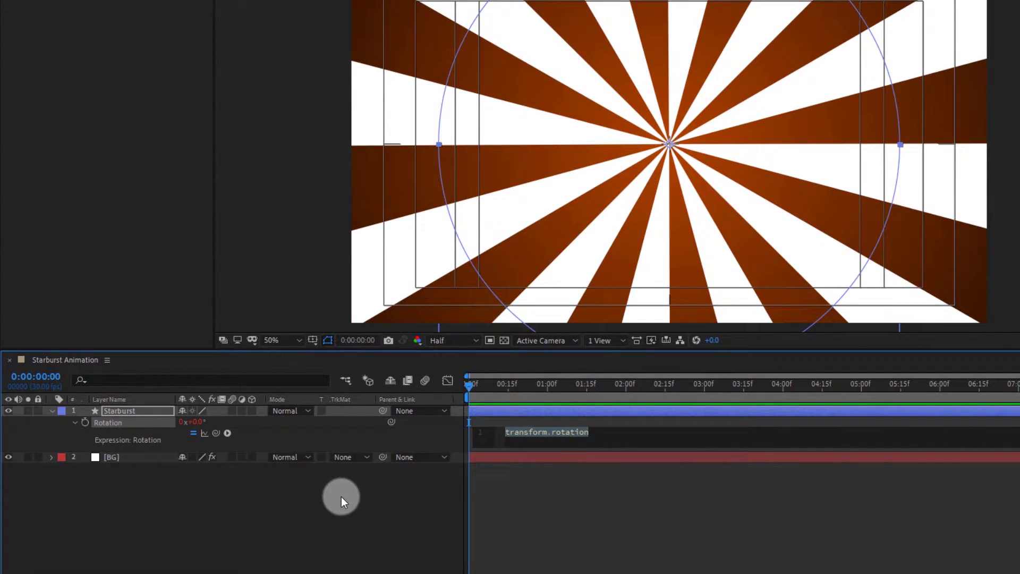
pyautogui.write('time')
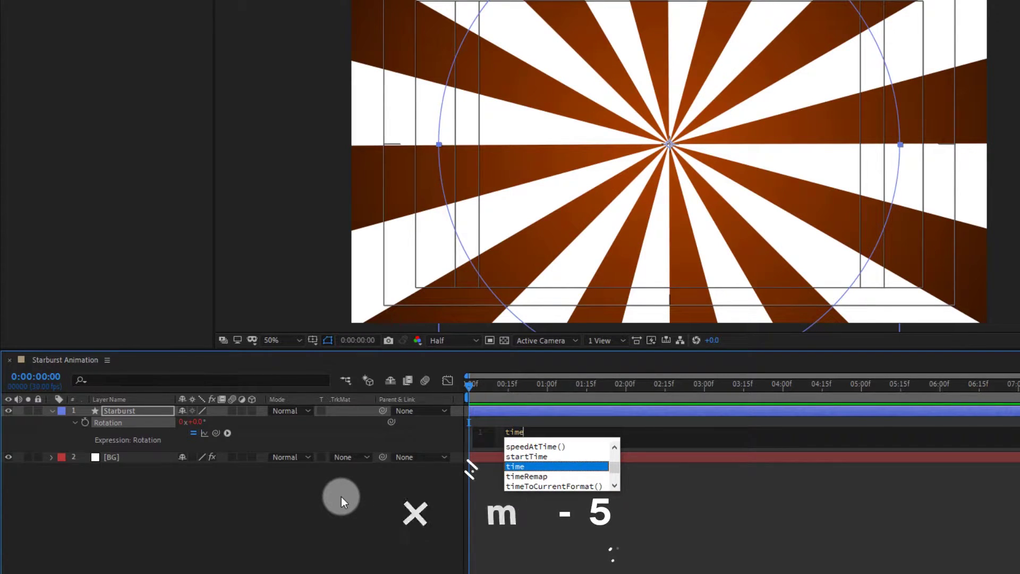
pyautogui.press('Escape')
pyautogui.write('*')
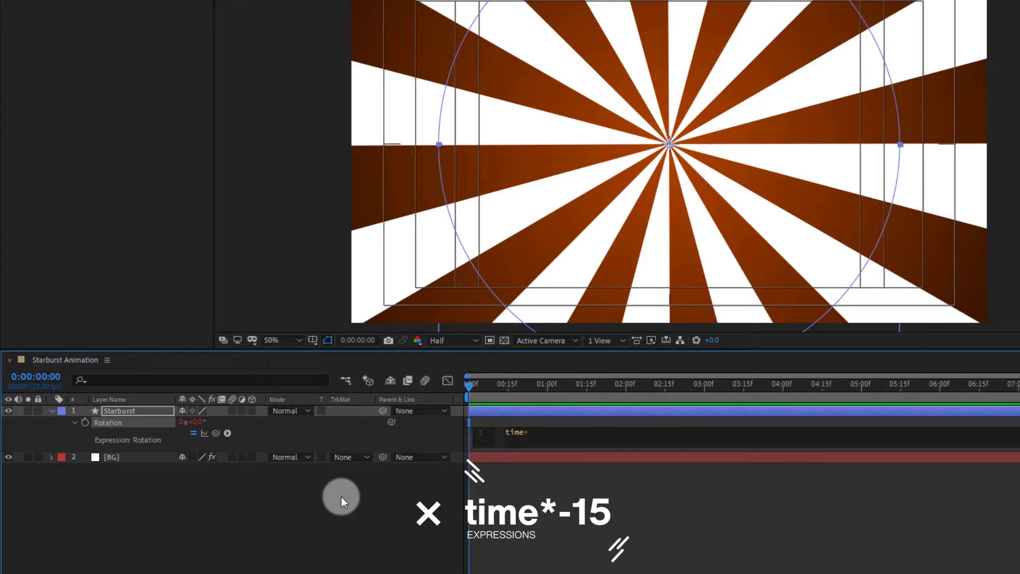
pyautogui.write('-15')
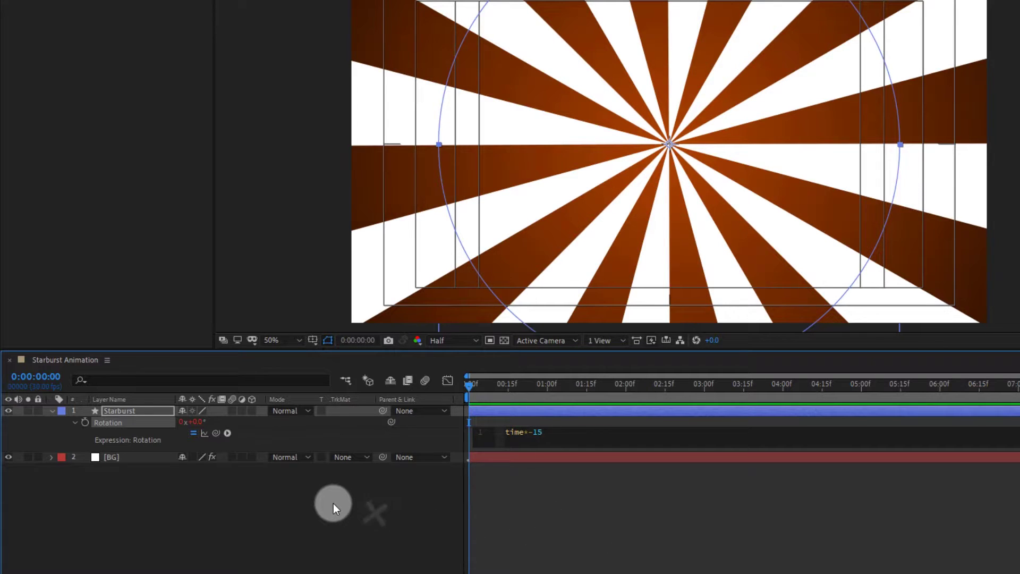
pyautogui.click(333, 503)
pyautogui.press('space')
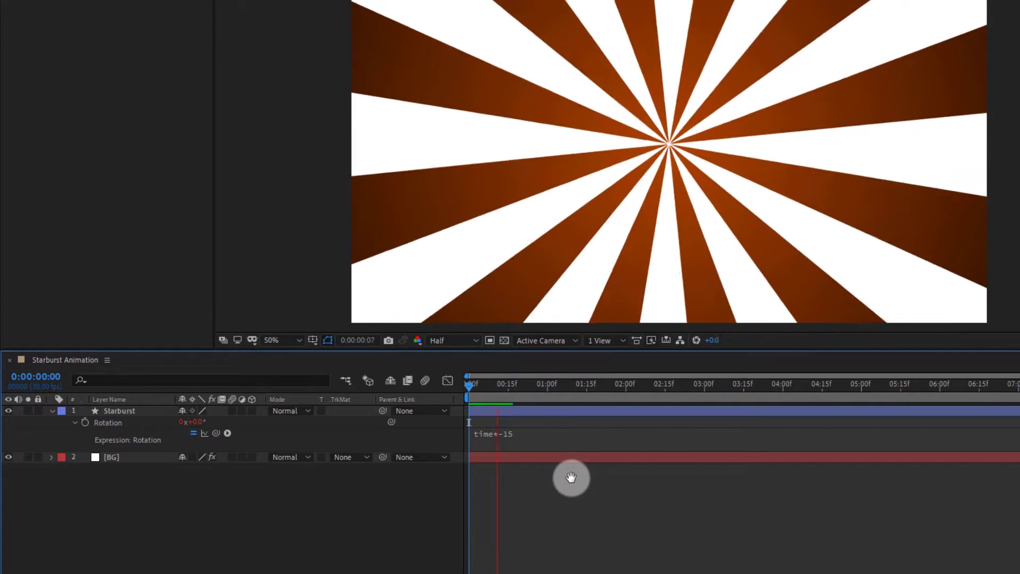
pyautogui.press('space')
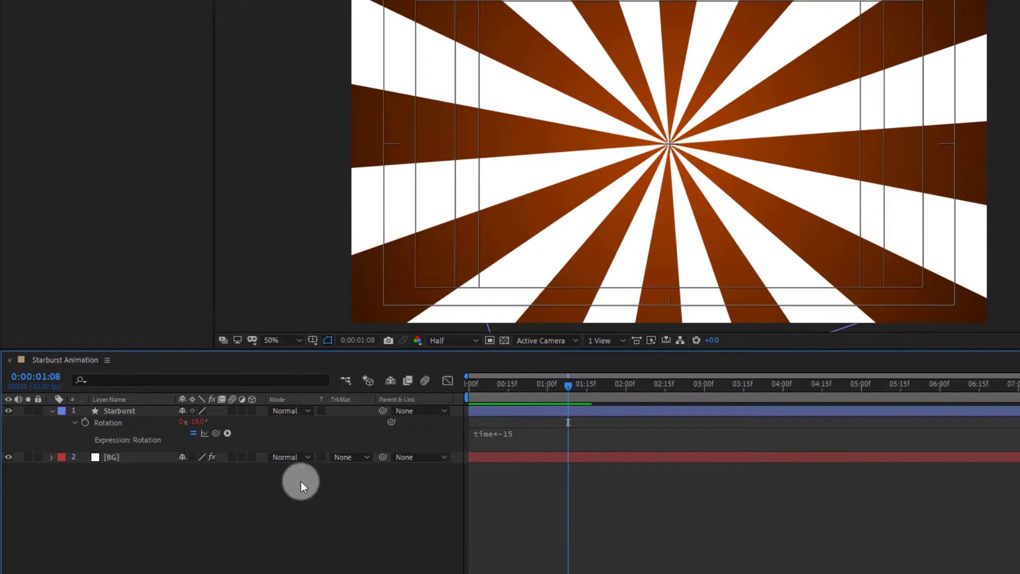
pyautogui.click(314, 339)
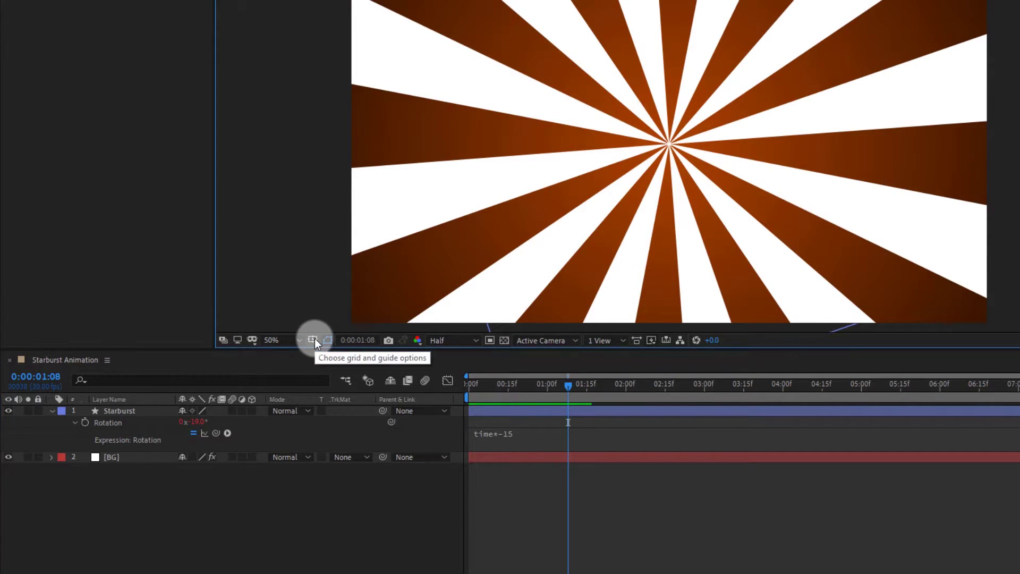
# Set the Starburst layer's blend mode to Overlay
pyautogui.click(286, 413)
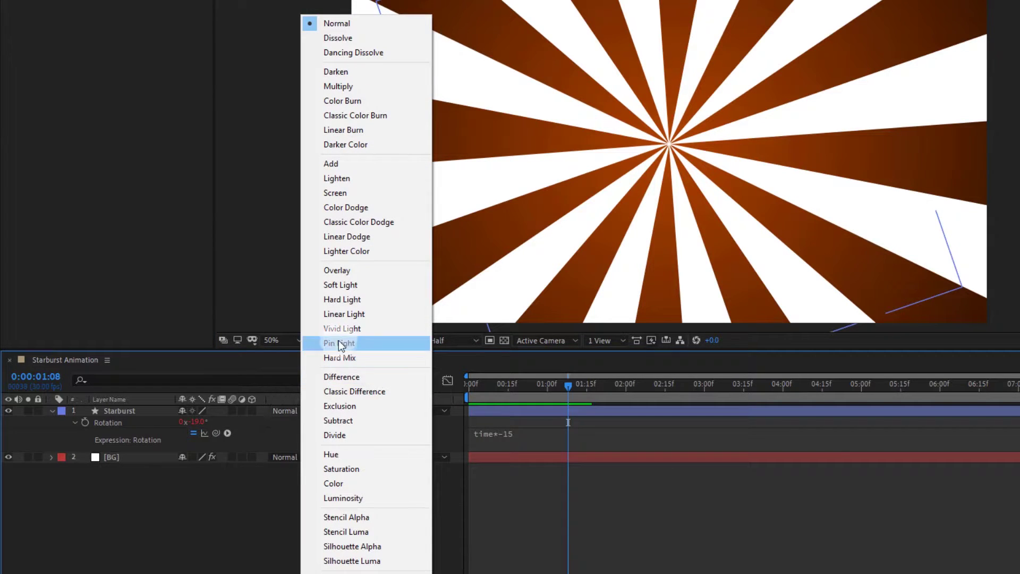
pyautogui.click(343, 271)
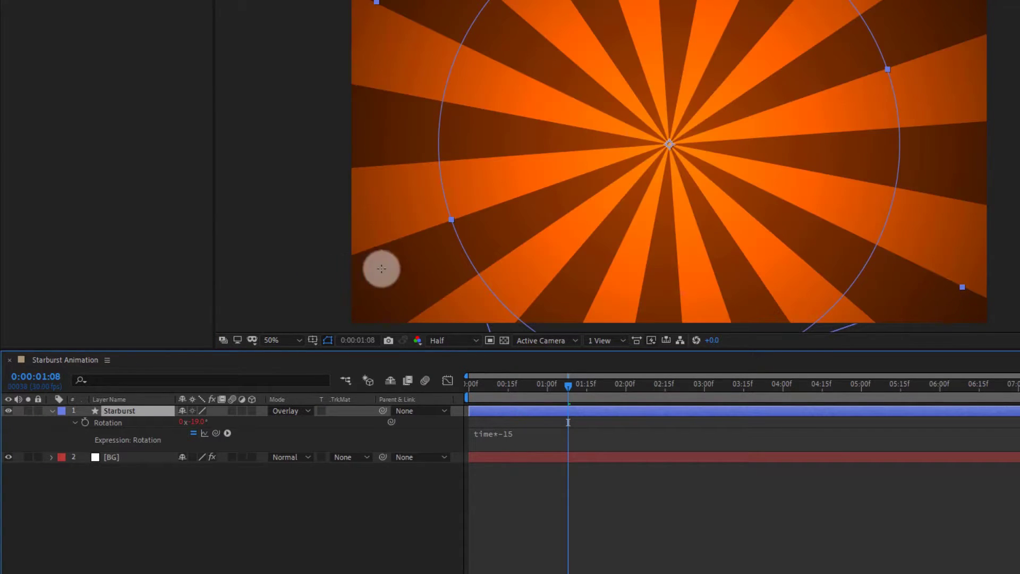
pyautogui.click(51, 412)
pyautogui.click(131, 462)
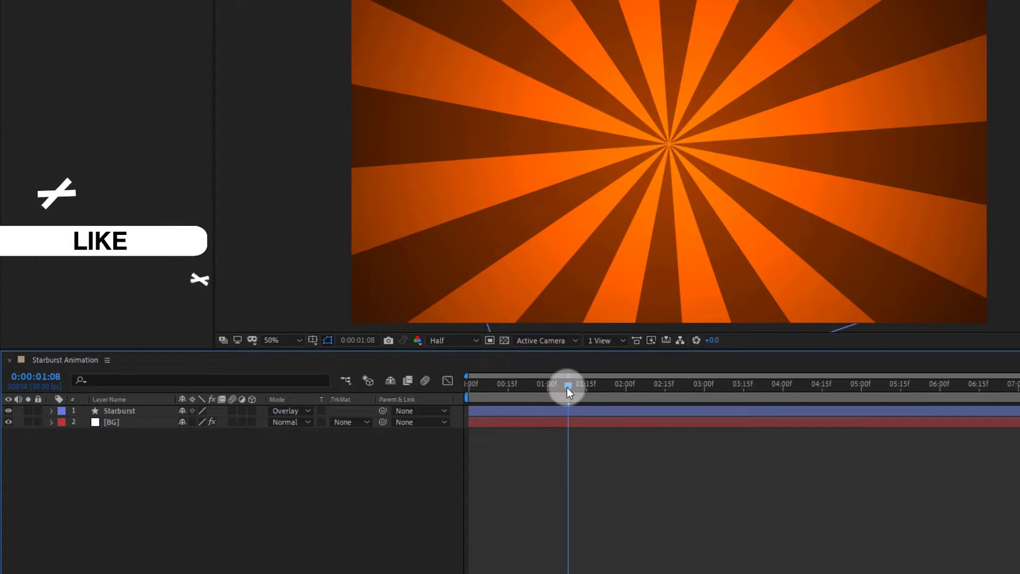
# Preview the animation and end the work area at 6:00
pyautogui.moveTo(568, 386); pyautogui.dragTo(473, 397)
pyautogui.press('space')
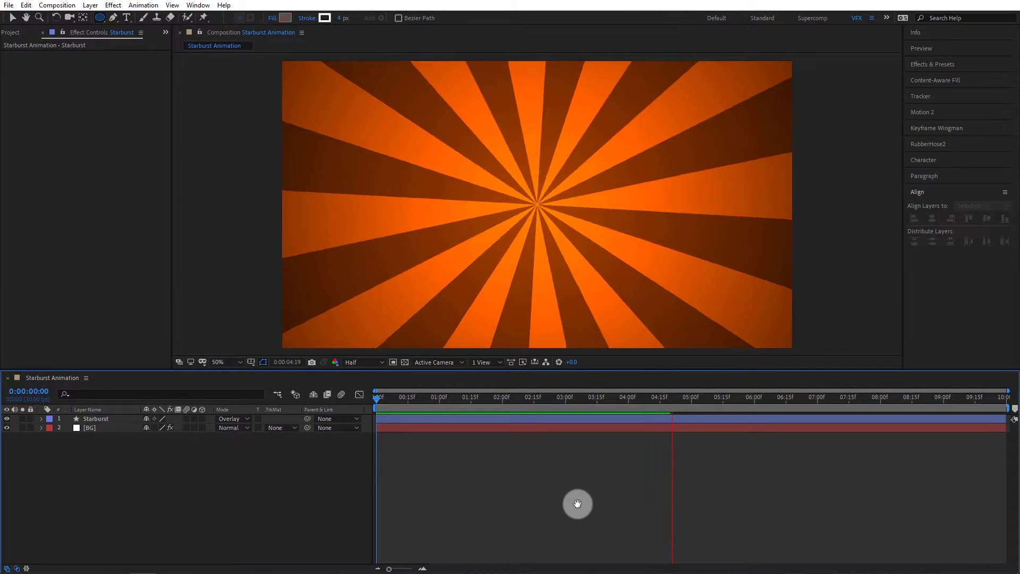
pyautogui.click(760, 400)
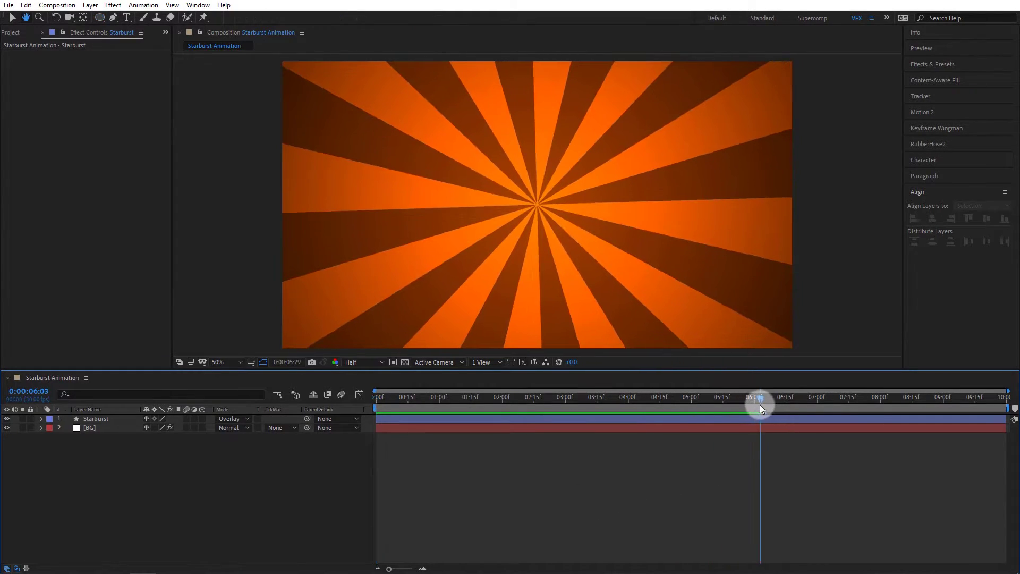
pyautogui.press('n')
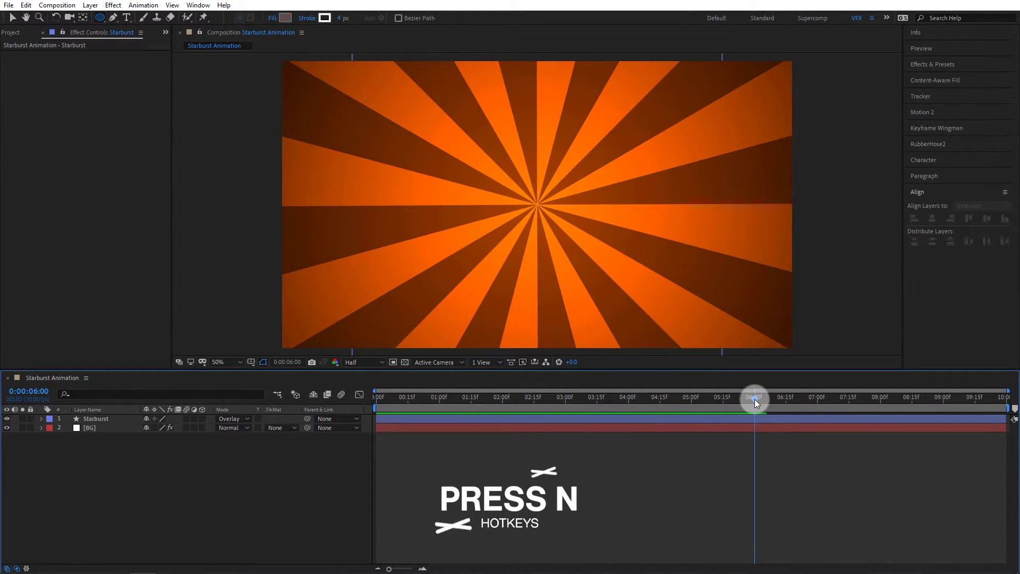
pyautogui.press('n')
pyautogui.moveTo(755, 400); pyautogui.dragTo(335, 423)
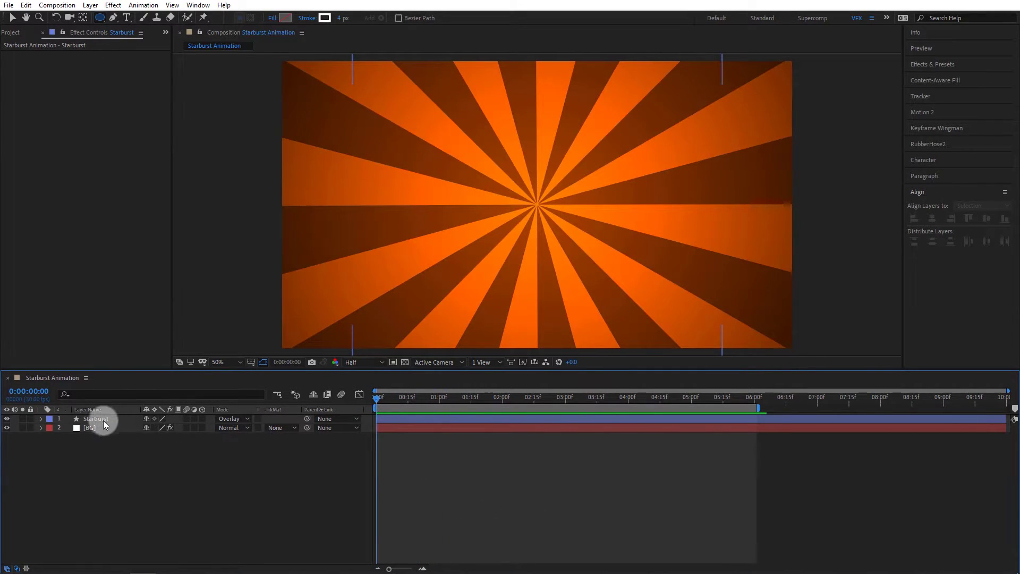
# Lower the Starburst layer's opacity to 80%
pyautogui.click(103, 420)
pyautogui.press('t')
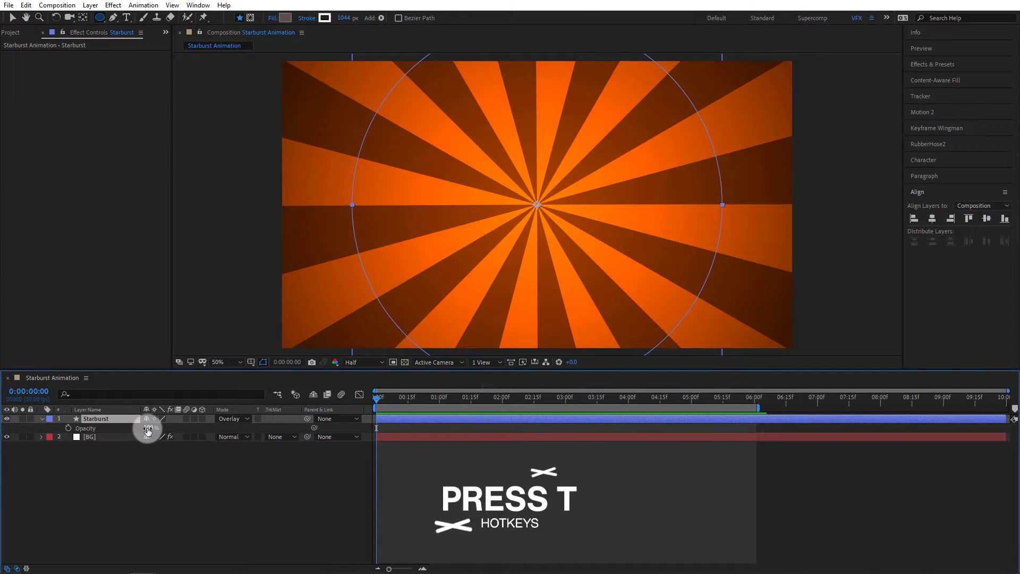
pyautogui.write('80')
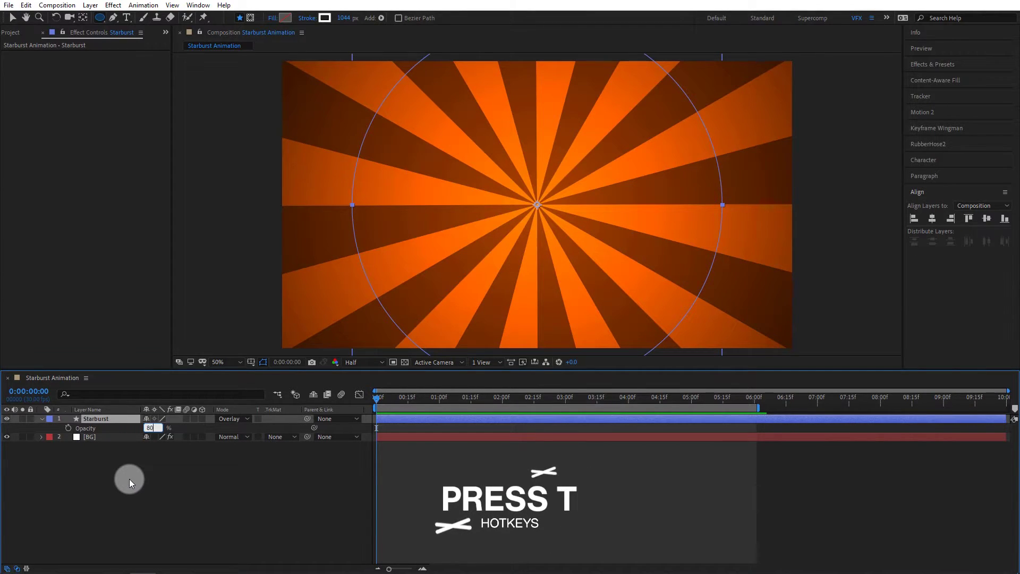
pyautogui.click(92, 462)
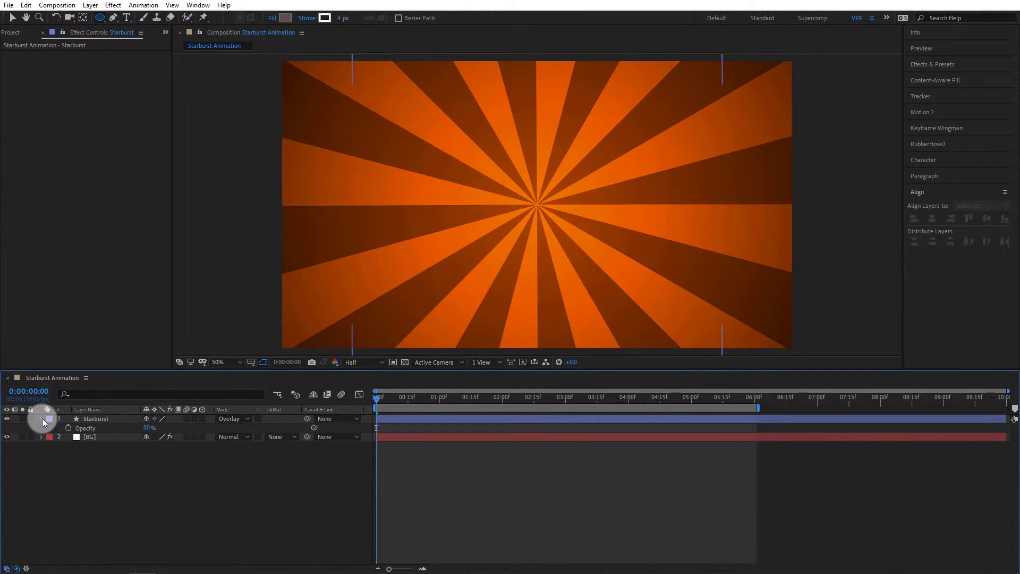
pyautogui.click(42, 419)
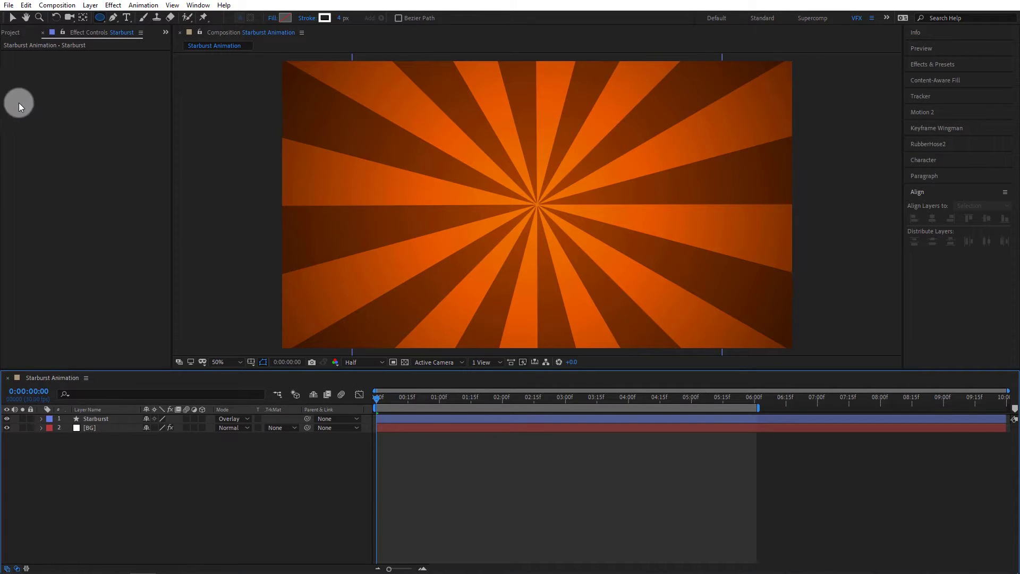
pyautogui.click(14, 33)
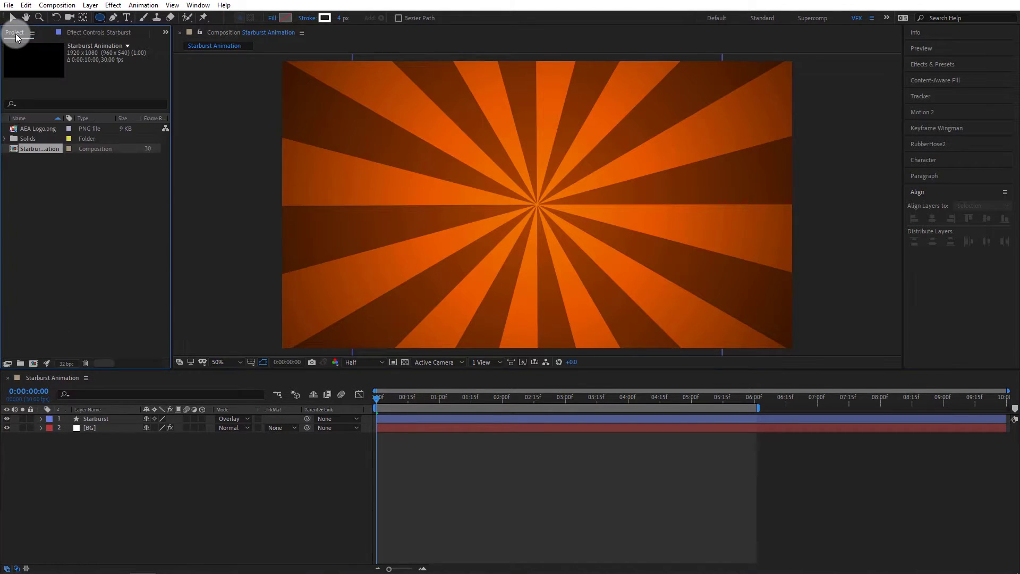
# Add AEA Logo.png above the starburst and pre-compose it, moving all attributes, as 'Main Logo Here'
pyautogui.click(35, 131)
pyautogui.moveTo(34, 127); pyautogui.dragTo(84, 419)
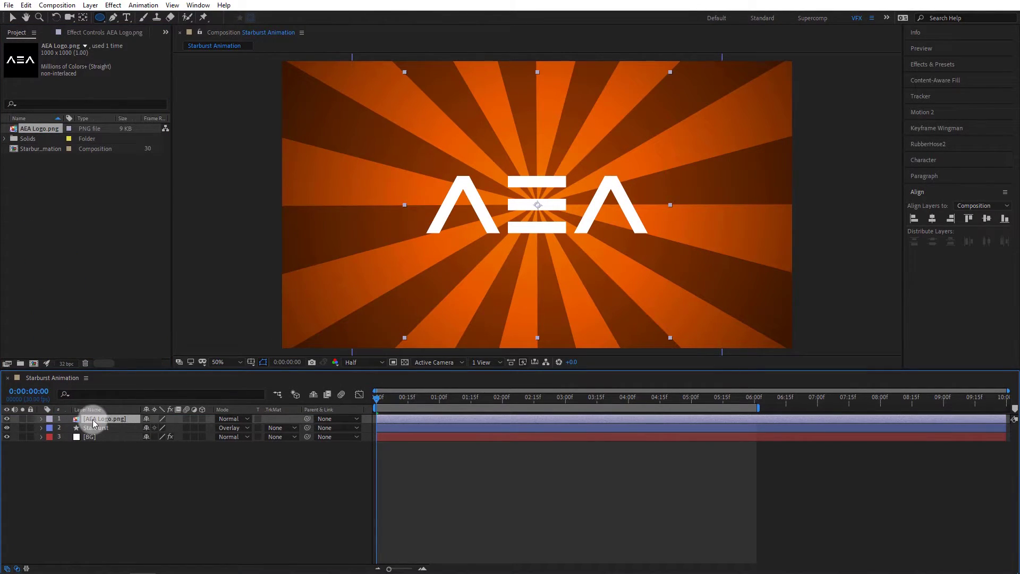
pyautogui.rightClick(93, 421)
pyautogui.click(139, 373)
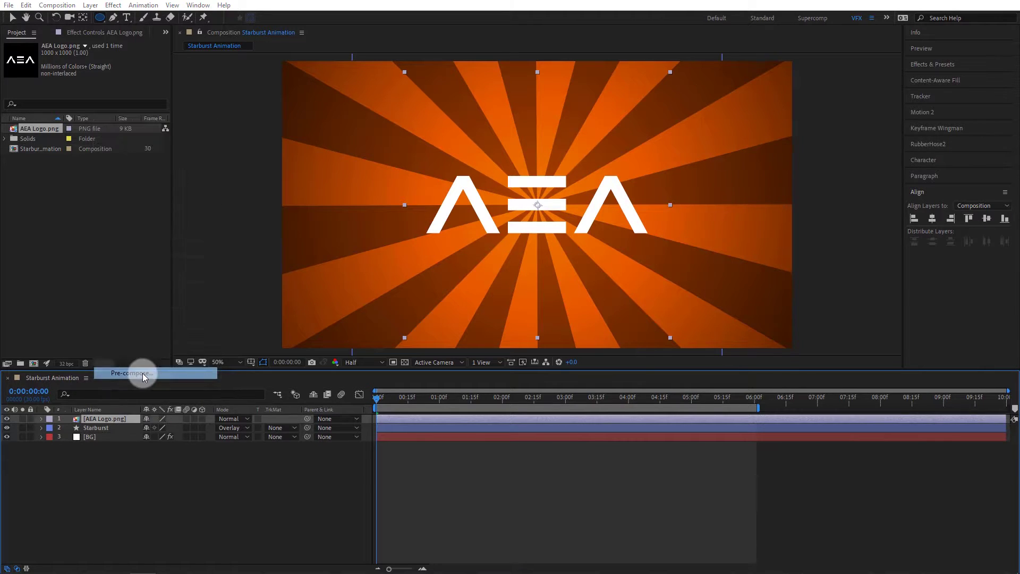
pyautogui.click(130, 256)
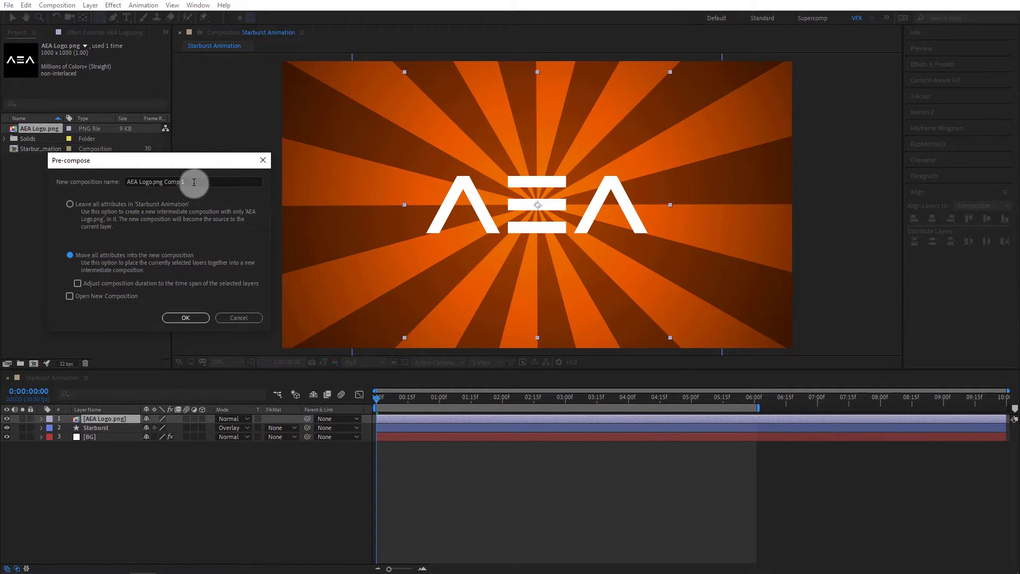
pyautogui.moveTo(194, 182); pyautogui.dragTo(106, 183)
pyautogui.write('Main')
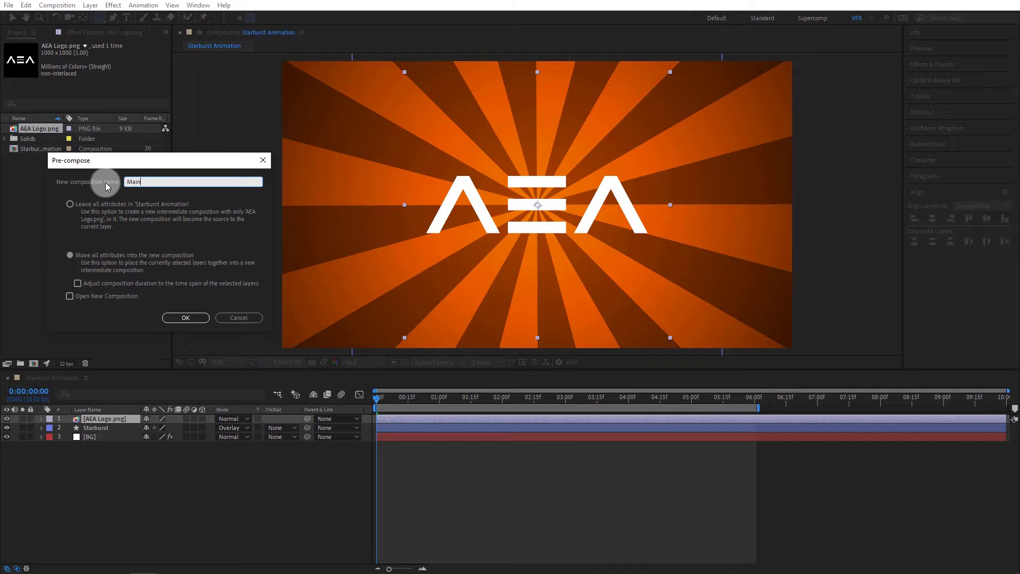
pyautogui.write(' Logo Here')
pyautogui.click(190, 318)
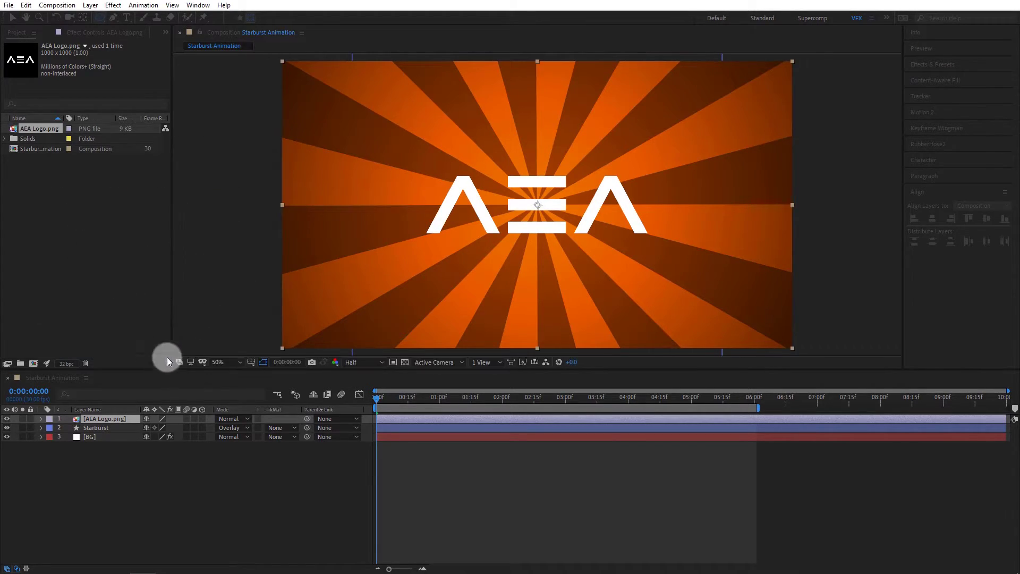
pyautogui.doubleClick(104, 420)
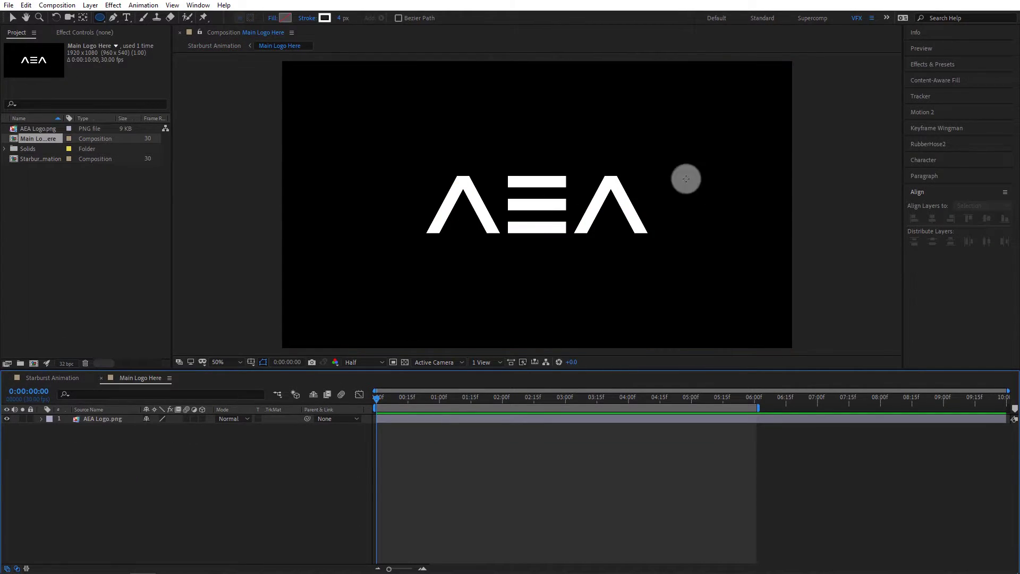
pyautogui.click(53, 377)
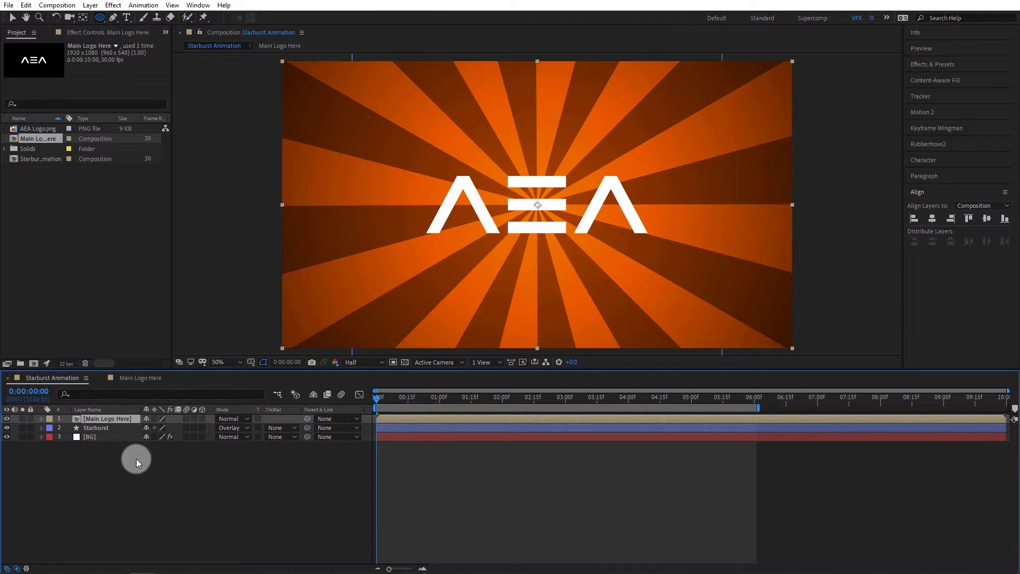
# Apply a Fill effect to Main Logo Here with the dark brown colour 471C00
pyautogui.click(954, 66)
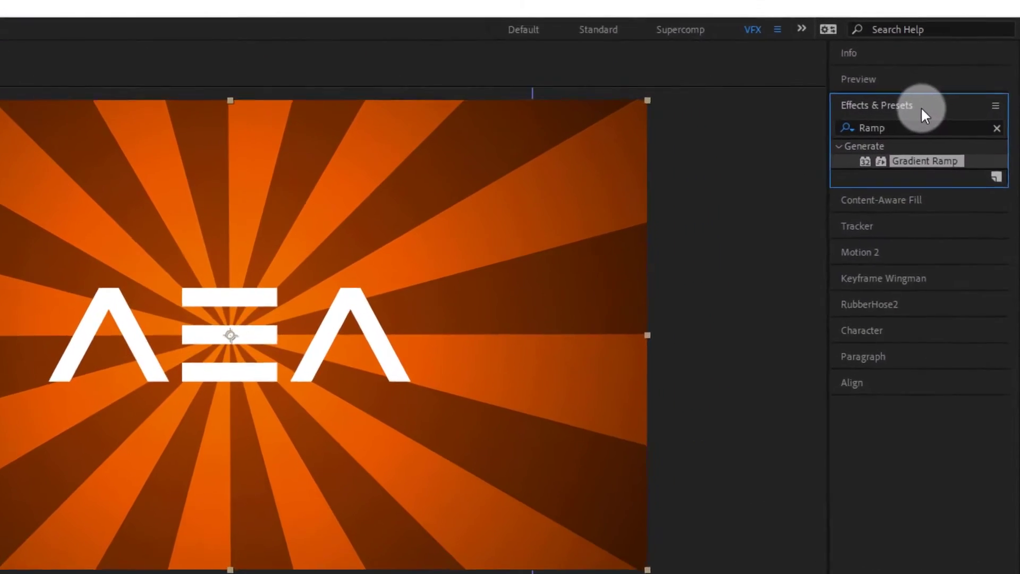
pyautogui.hotkey('ctrl', 'f')
pyautogui.write('Fill')
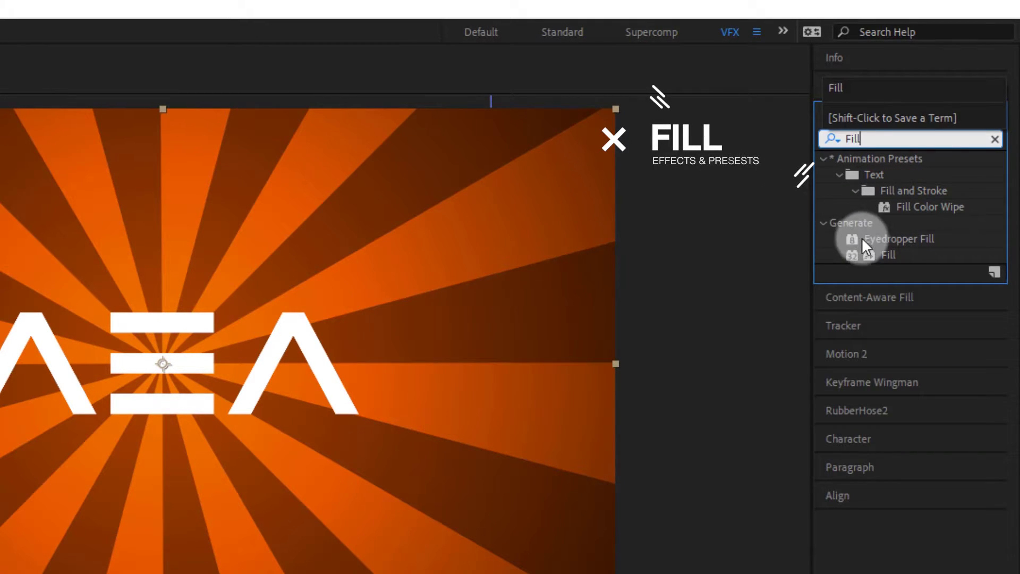
pyautogui.moveTo(889, 255); pyautogui.dragTo(566, 220)
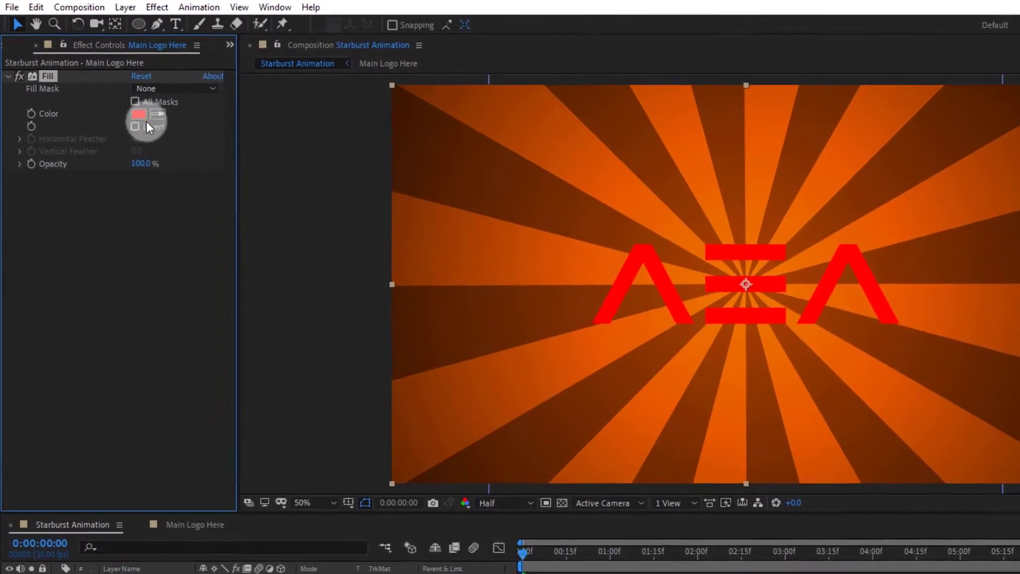
pyautogui.click(102, 82)
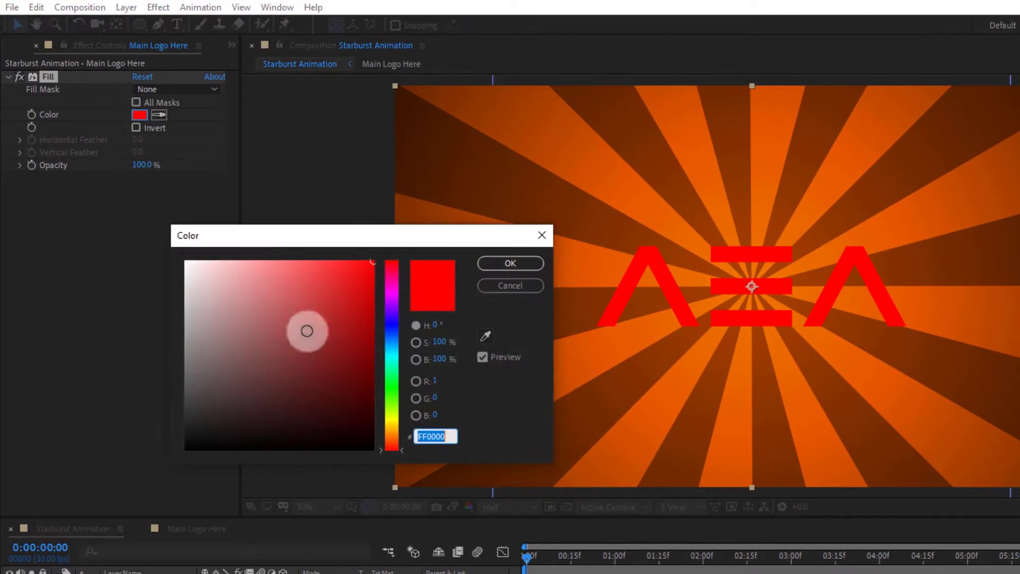
pyautogui.click(391, 443)
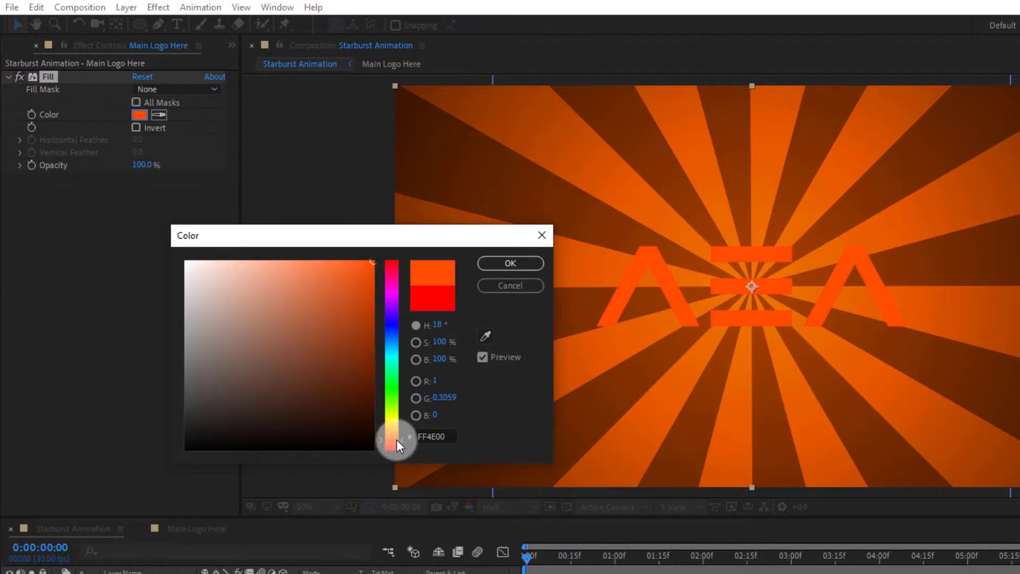
pyautogui.click(396, 438)
pyautogui.click(377, 410)
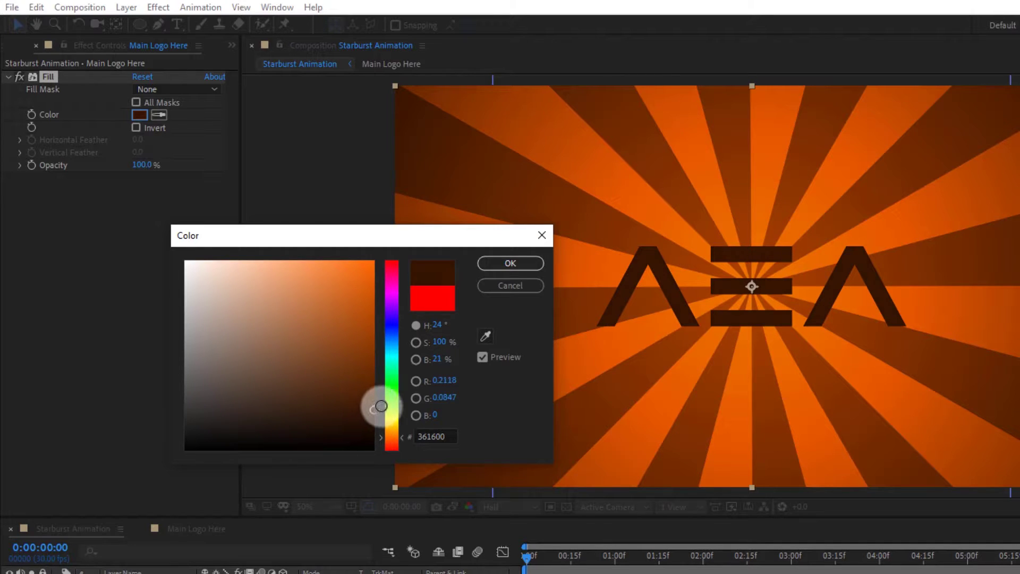
pyautogui.moveTo(381, 406); pyautogui.dragTo(389, 397)
pyautogui.click(502, 267)
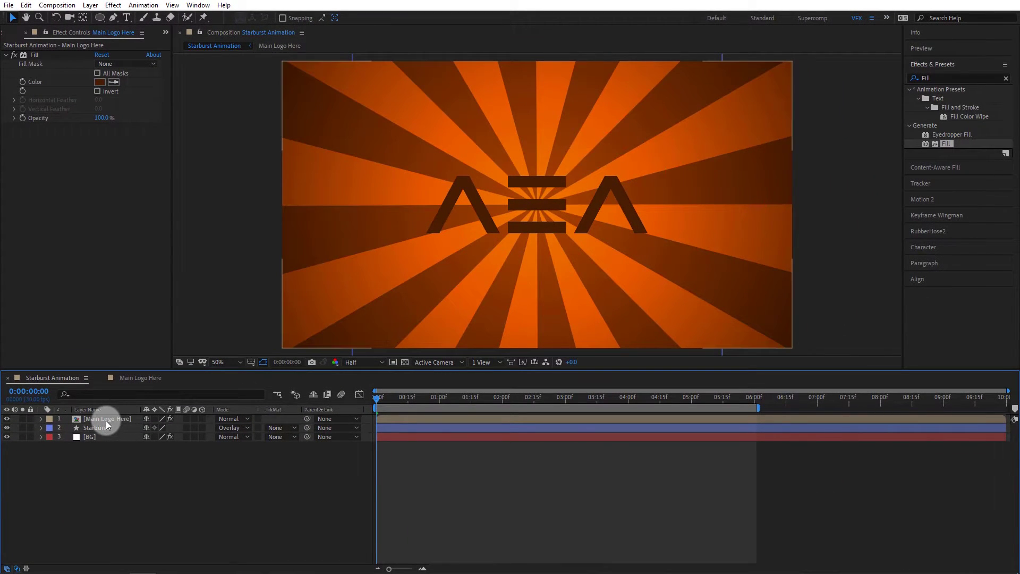
pyautogui.click(106, 419)
# Keyframe the logo's Scale from 0% at 0:00 to 100% at 1:00
pyautogui.press('s')
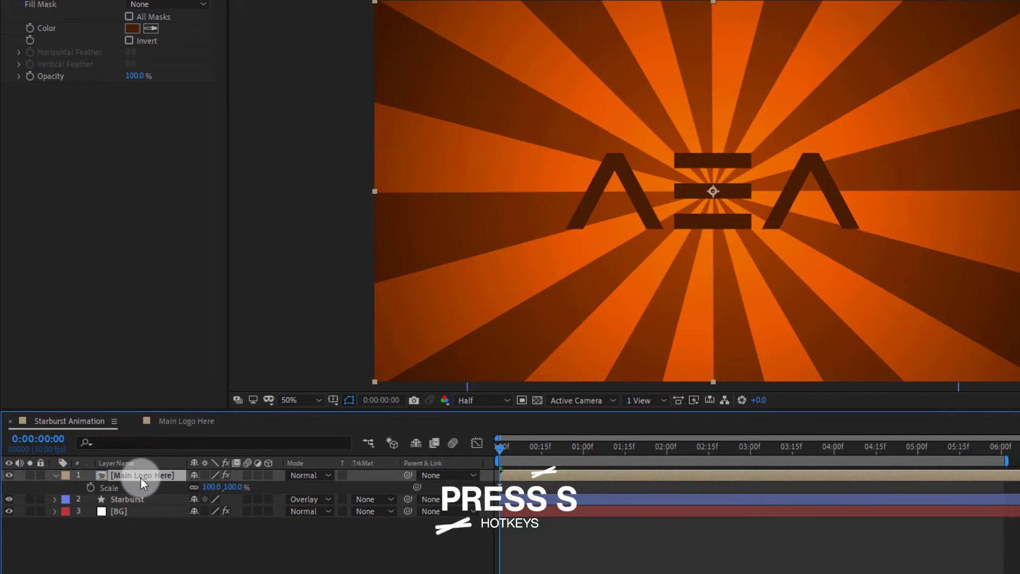
pyautogui.click(90, 488)
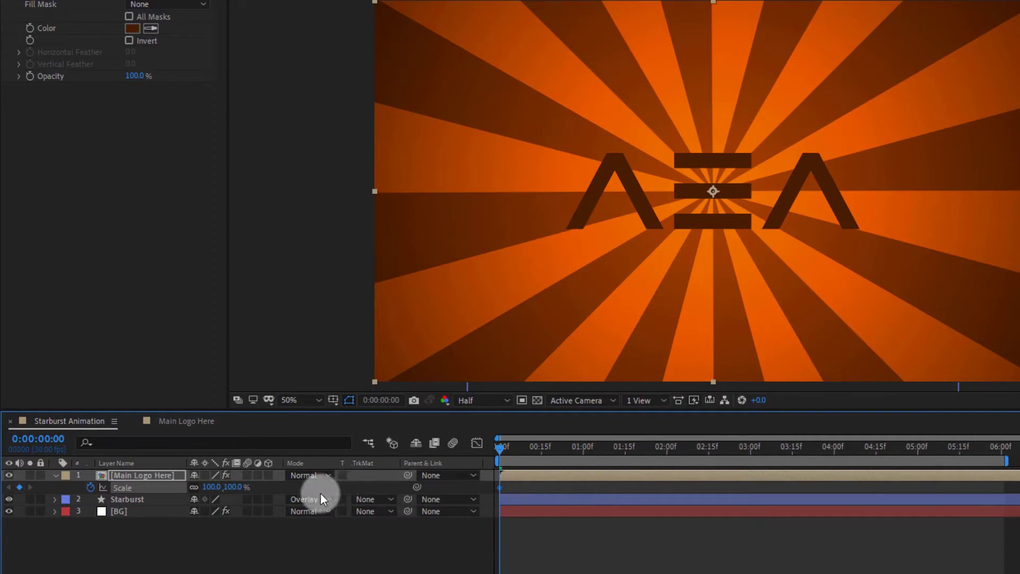
pyautogui.click(229, 487)
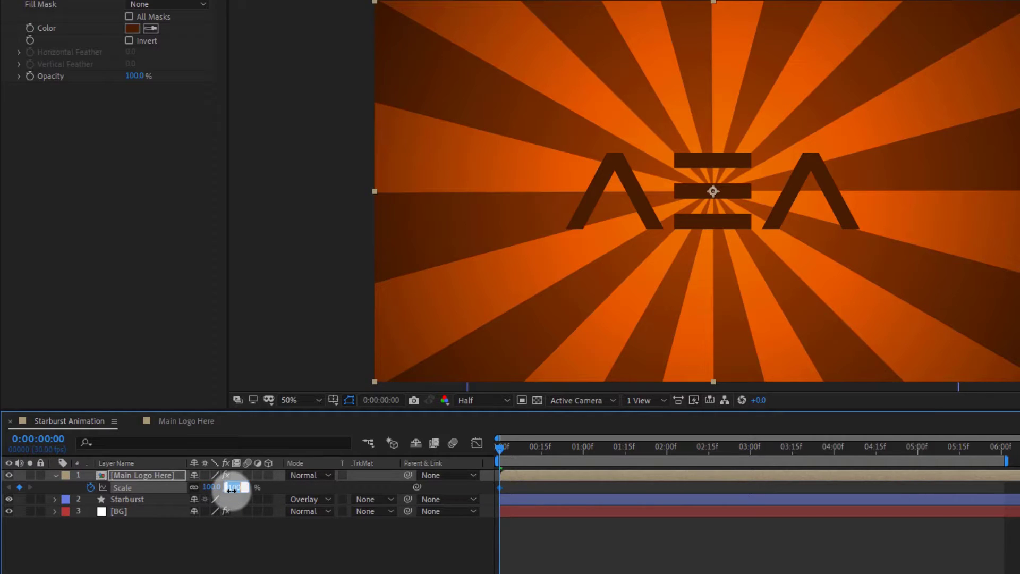
pyautogui.write('0')
pyautogui.click(239, 547)
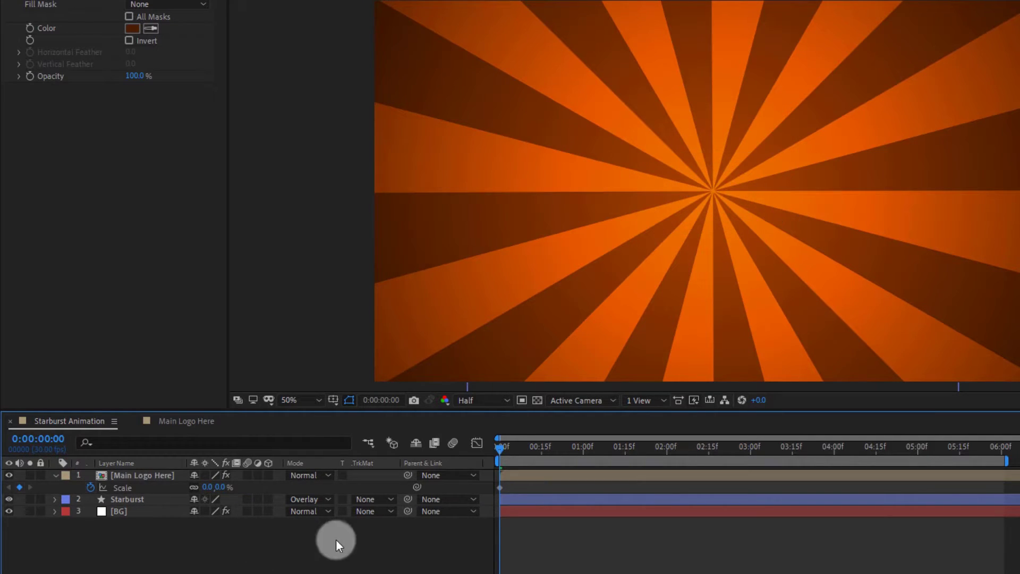
pyautogui.moveTo(509, 449); pyautogui.dragTo(581, 452)
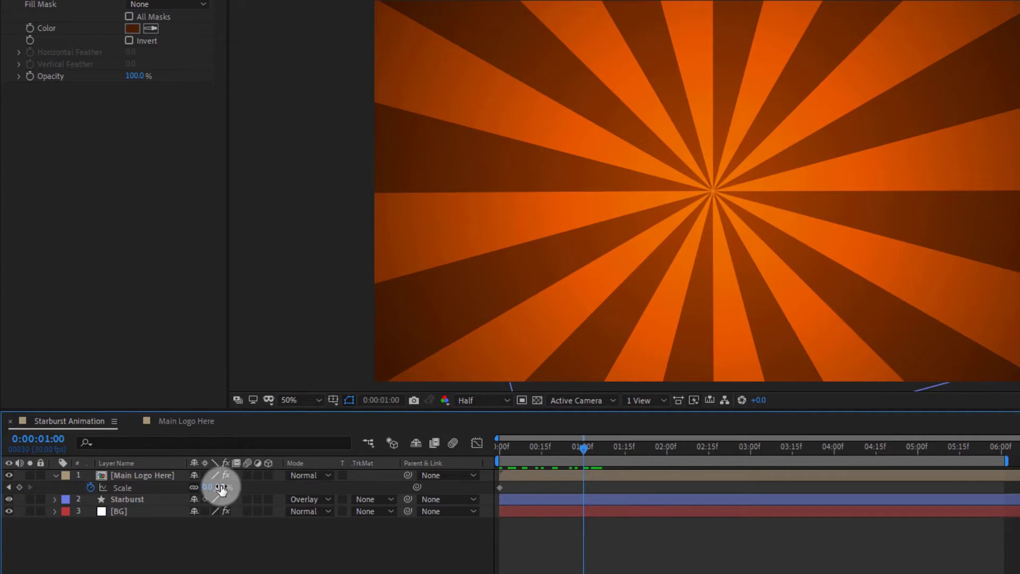
pyautogui.click(221, 487)
pyautogui.write('100')
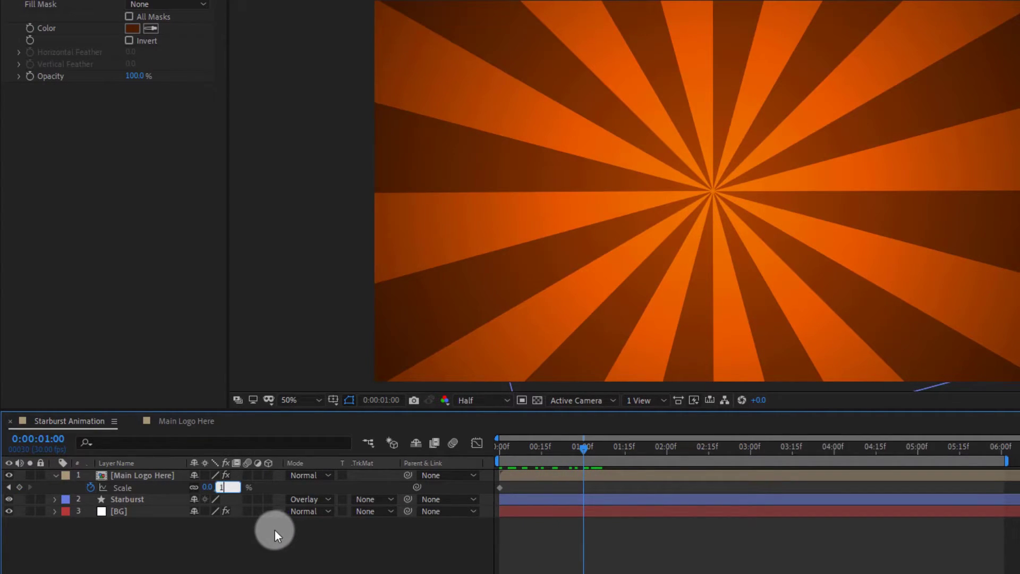
pyautogui.press('Return')
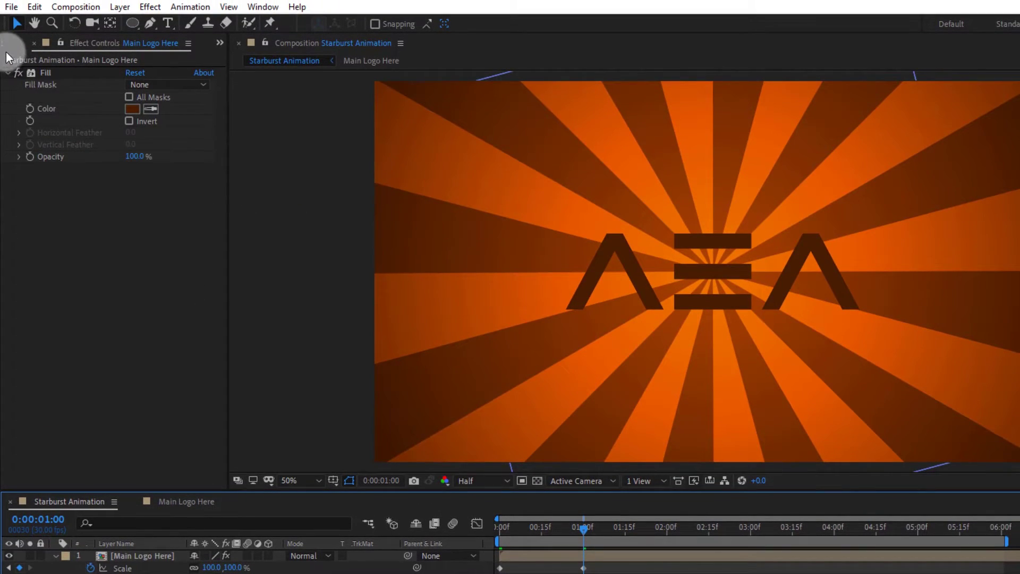
# Open the Bounce Expression text file in Notepad from the Import File dialog
pyautogui.click(6, 54)
pyautogui.click(63, 240)
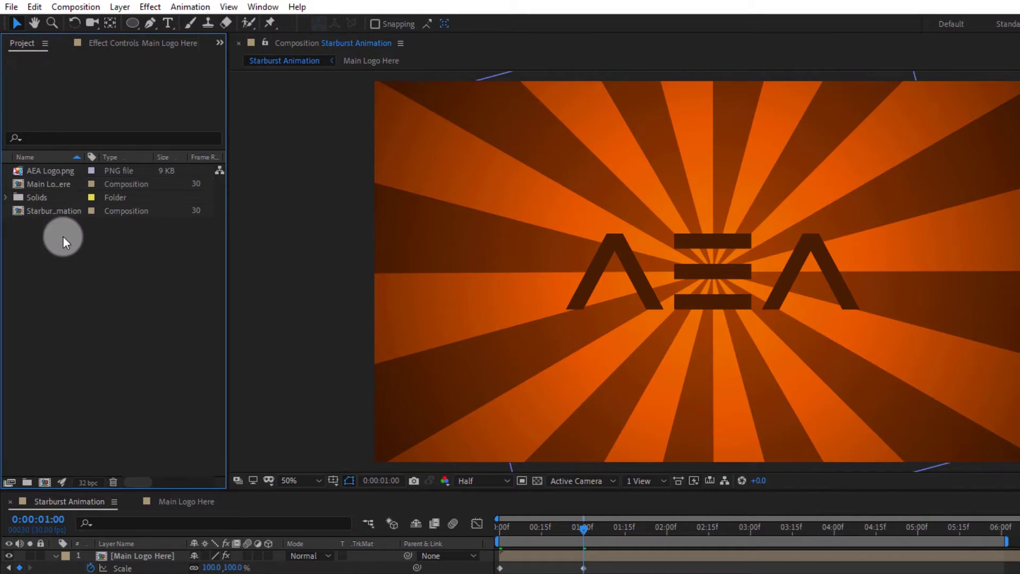
pyautogui.rightClick(63, 240)
pyautogui.moveTo(82, 308)
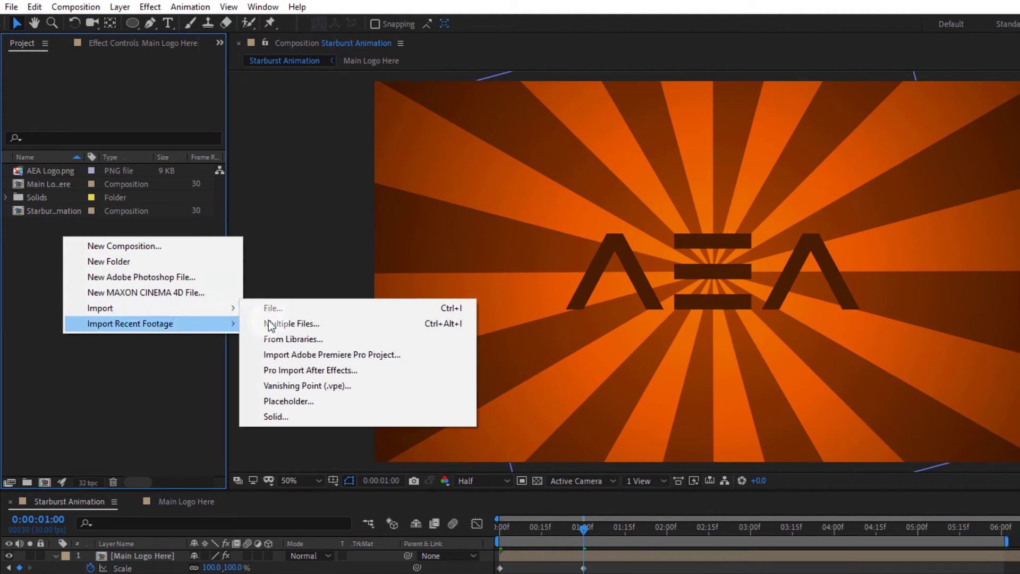
pyautogui.click(337, 309)
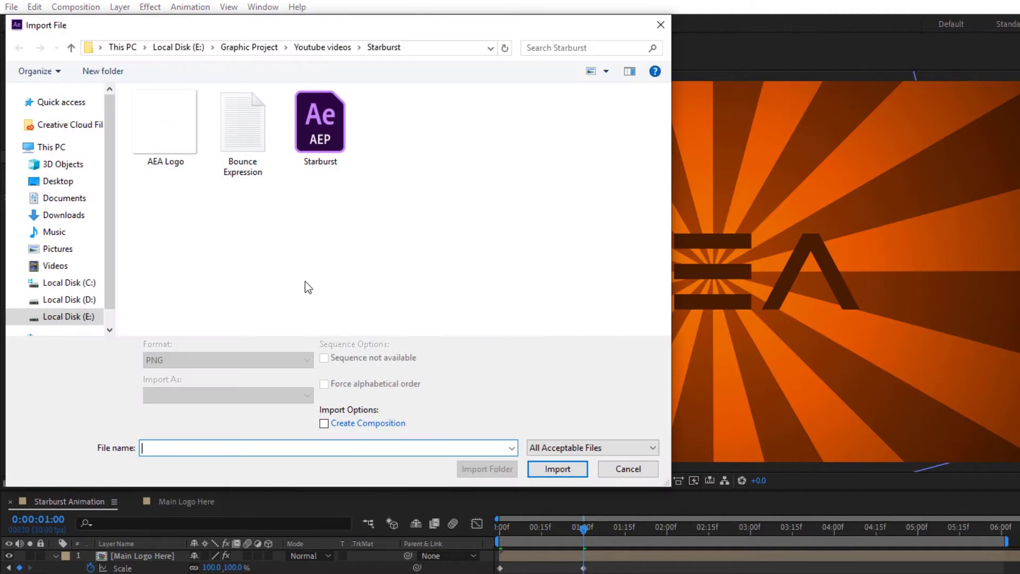
pyautogui.click(247, 165)
pyautogui.rightClick(247, 160)
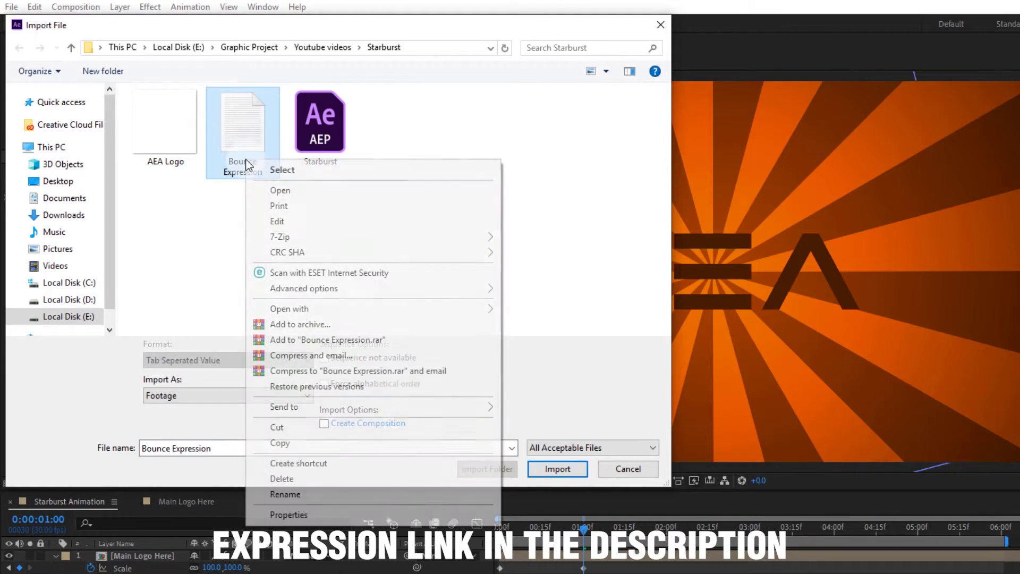
pyautogui.click(264, 190)
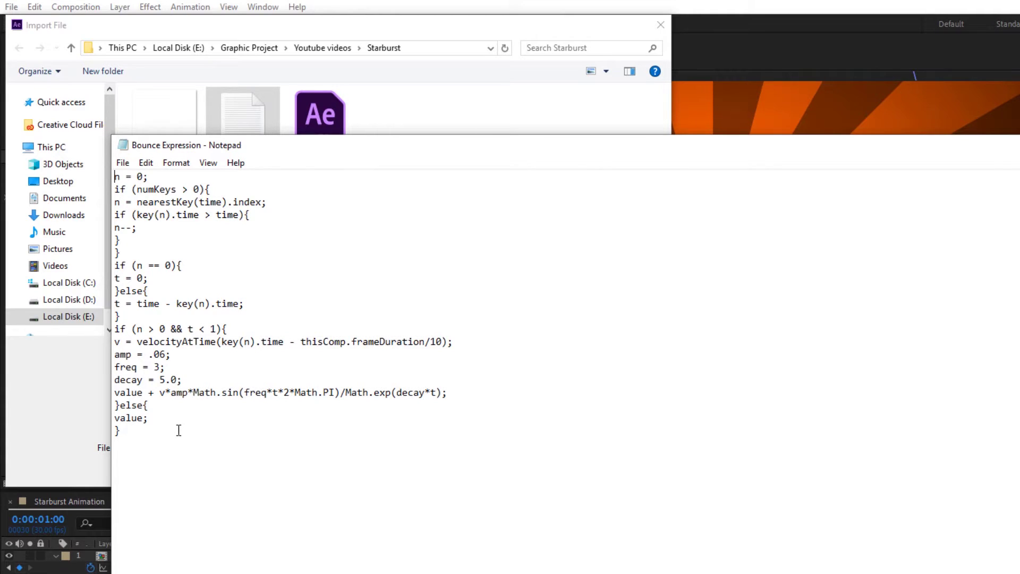
# Copy all of the bounce expression code and cancel the Import dialog
pyautogui.moveTo(178, 431); pyautogui.dragTo(115, 174)
pyautogui.rightClick(134, 191)
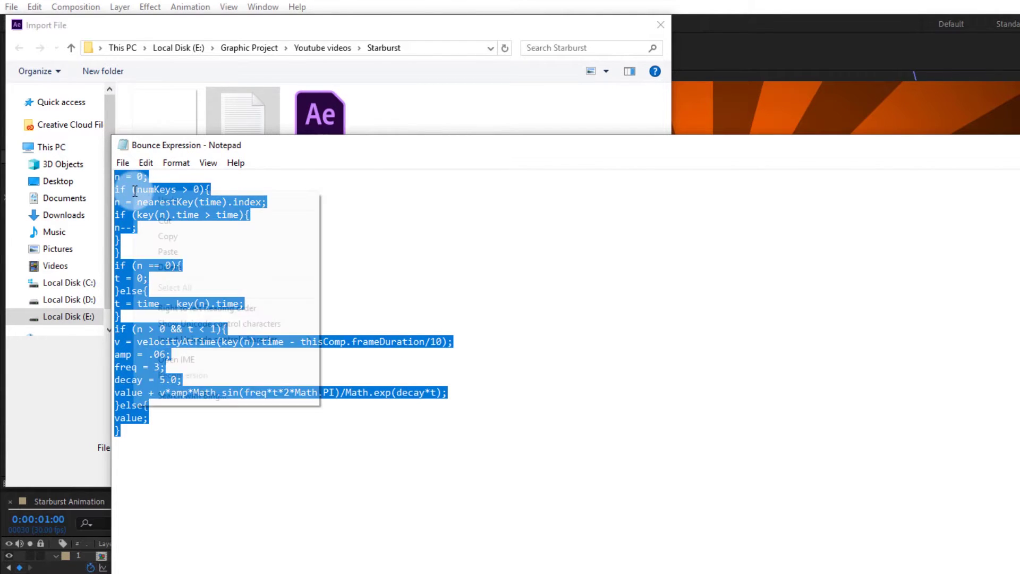
pyautogui.click(167, 235)
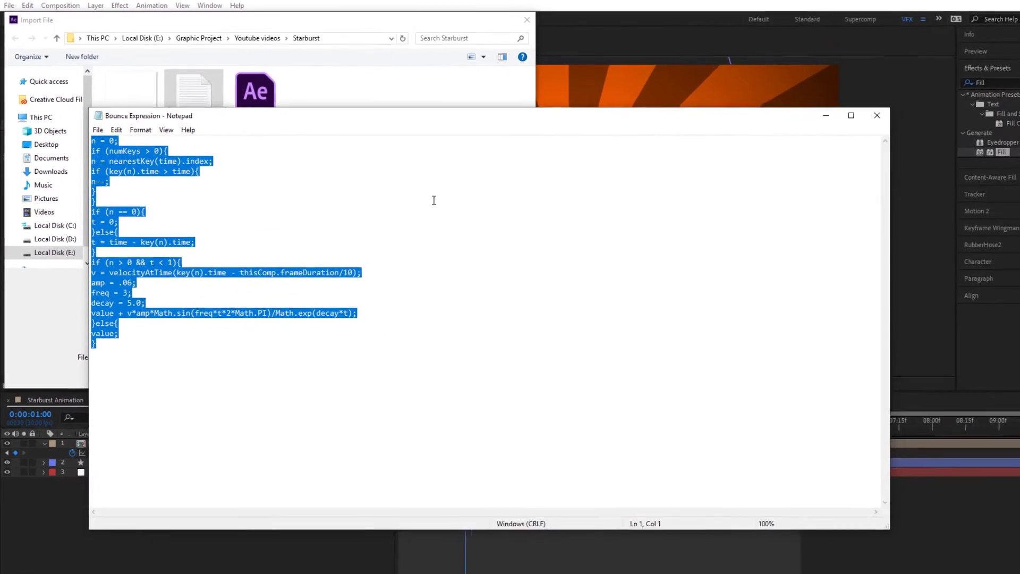
pyautogui.click(541, 66)
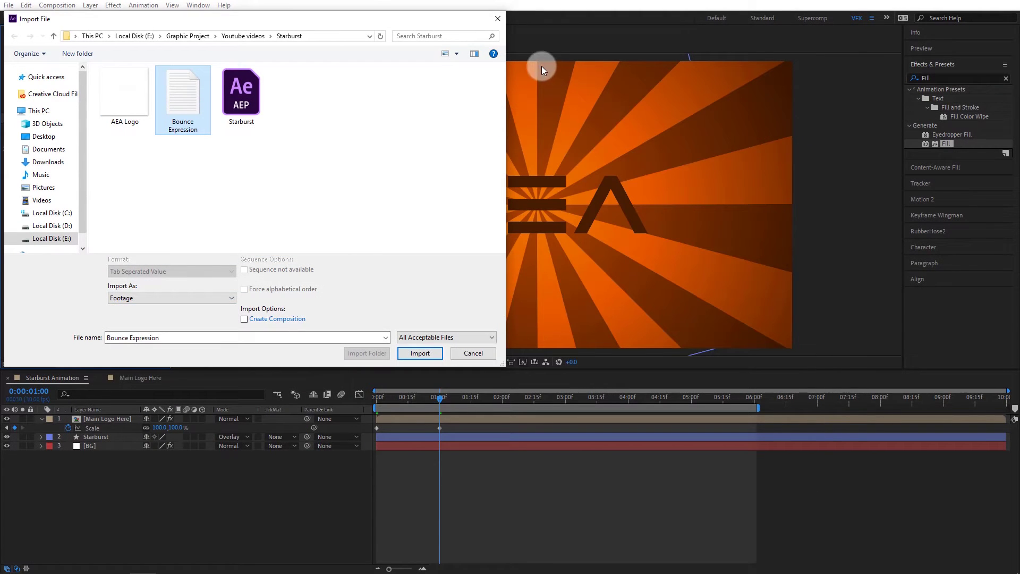
pyautogui.click(490, 23)
# Paste the bounce expression onto the Main Logo Here layer's Scale
pyautogui.click(103, 419)
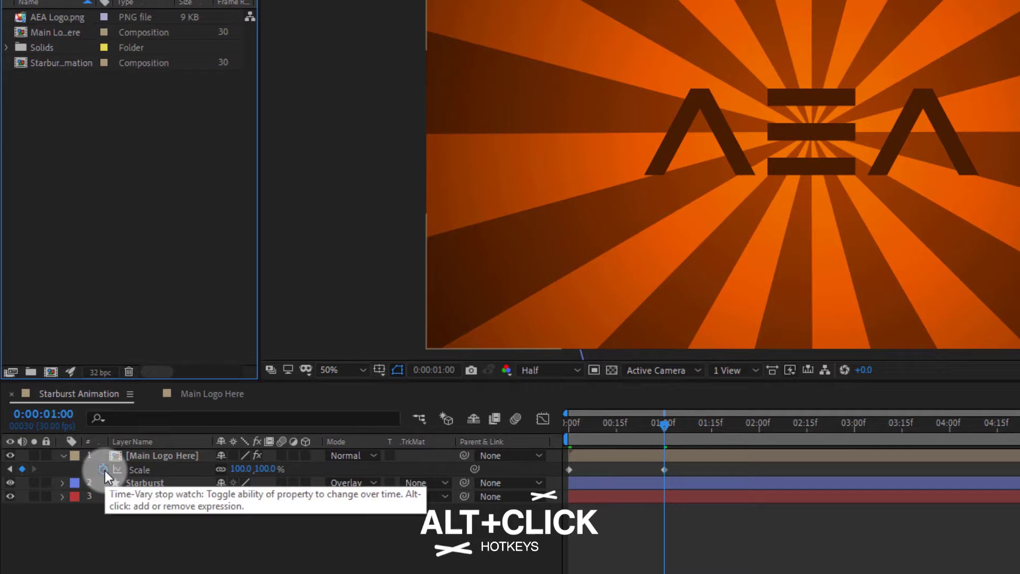
pyautogui.keyDown('alt'); pyautogui.click(70, 429); pyautogui.keyUp('alt')
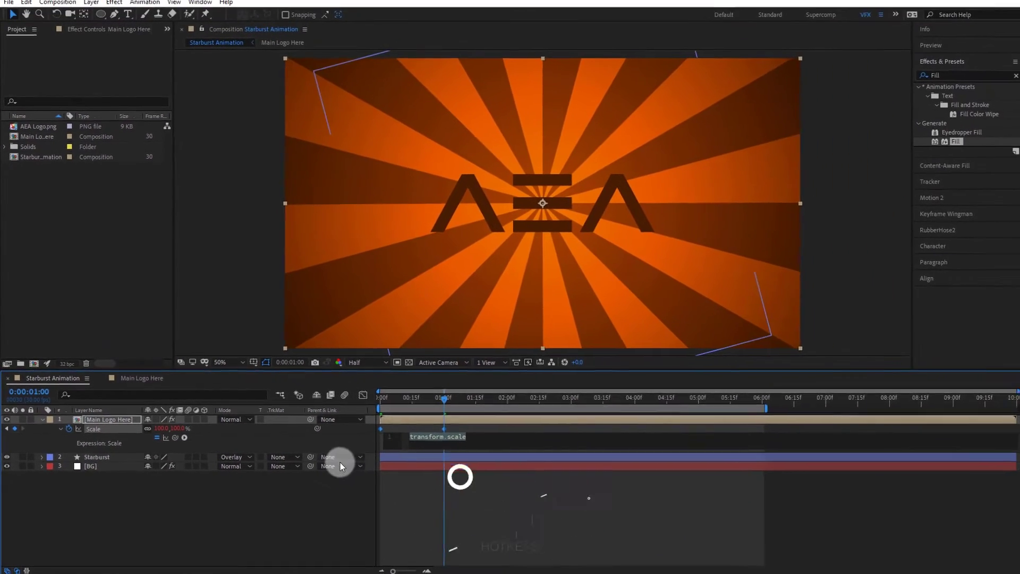
pyautogui.hotkey('ctrl', 'v')
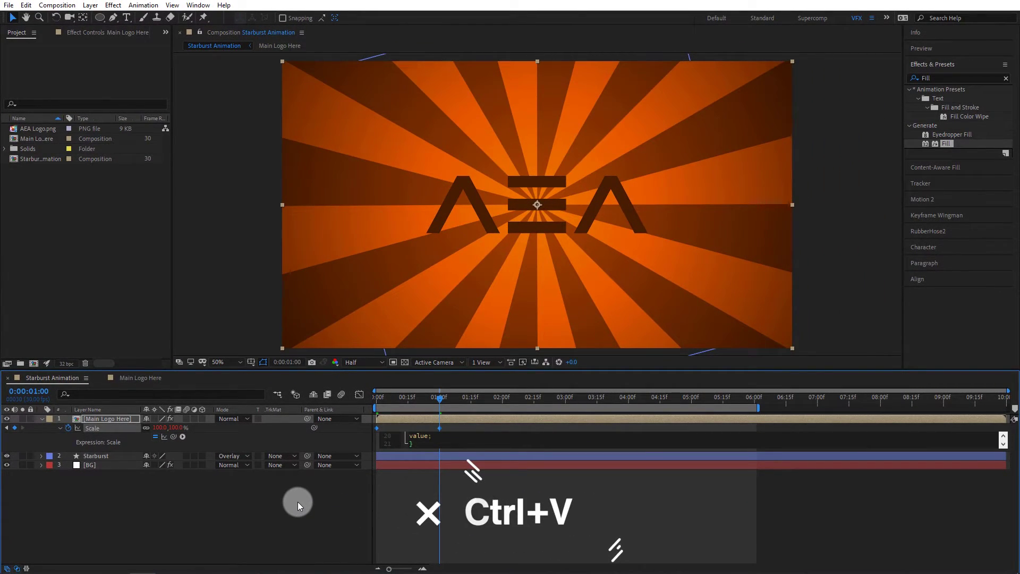
pyautogui.click(298, 502)
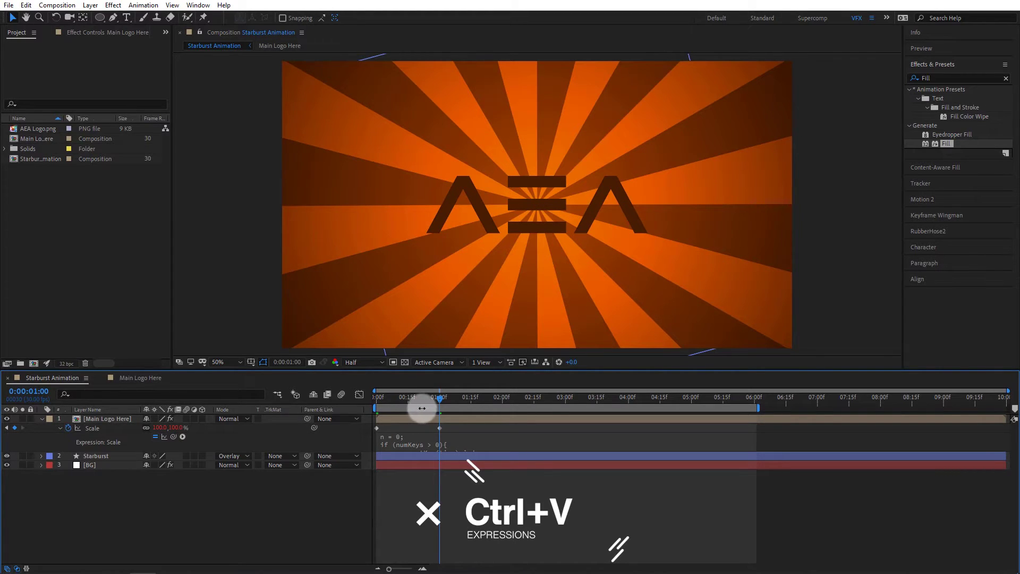
# Move the 1:00 Scale keyframe earlier to 00:20f and preview the bounce
pyautogui.moveTo(435, 403); pyautogui.dragTo(356, 414)
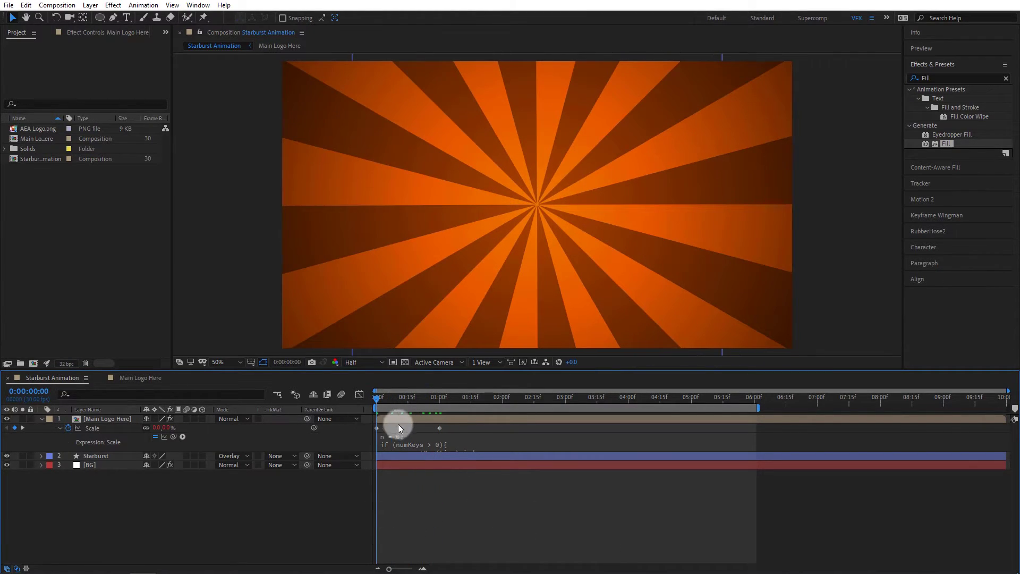
pyautogui.moveTo(444, 428); pyautogui.dragTo(416, 426)
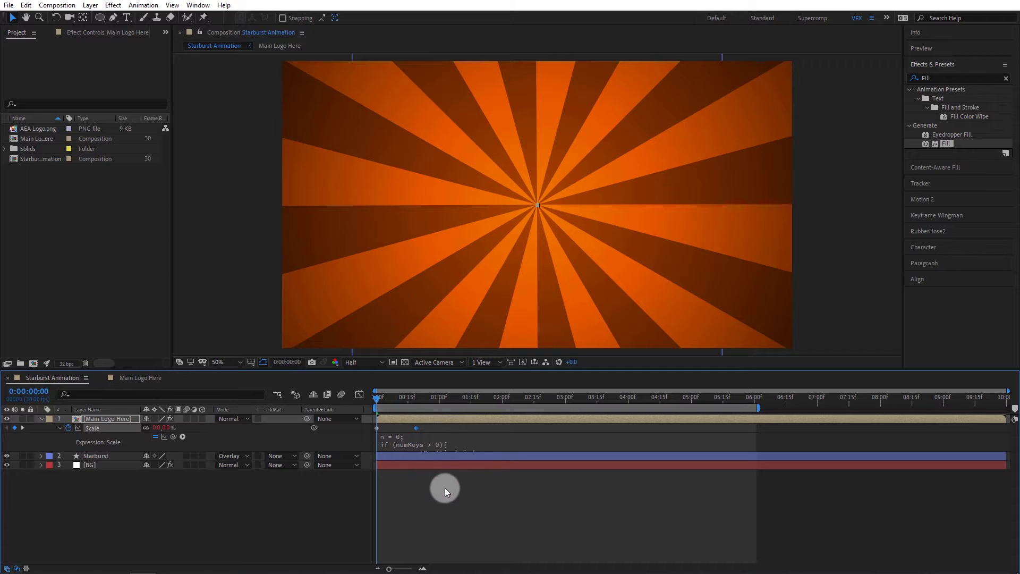
pyautogui.click(460, 506)
pyautogui.press('space')
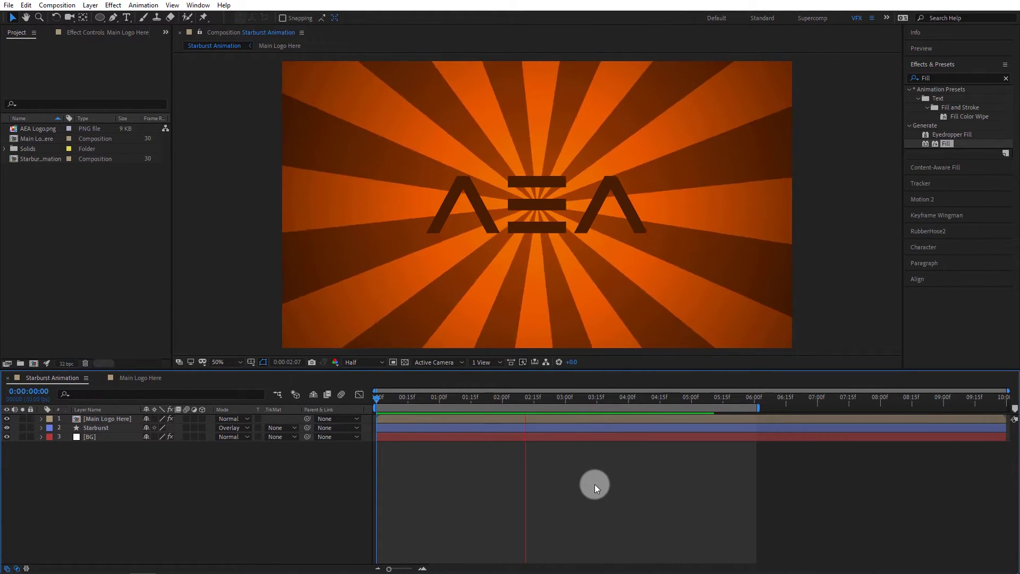
pyautogui.moveTo(622, 413)
pyautogui.mouseDown()
pyautogui.moveTo(531, 413)
pyautogui.moveTo(499, 439)
pyautogui.mouseUp()
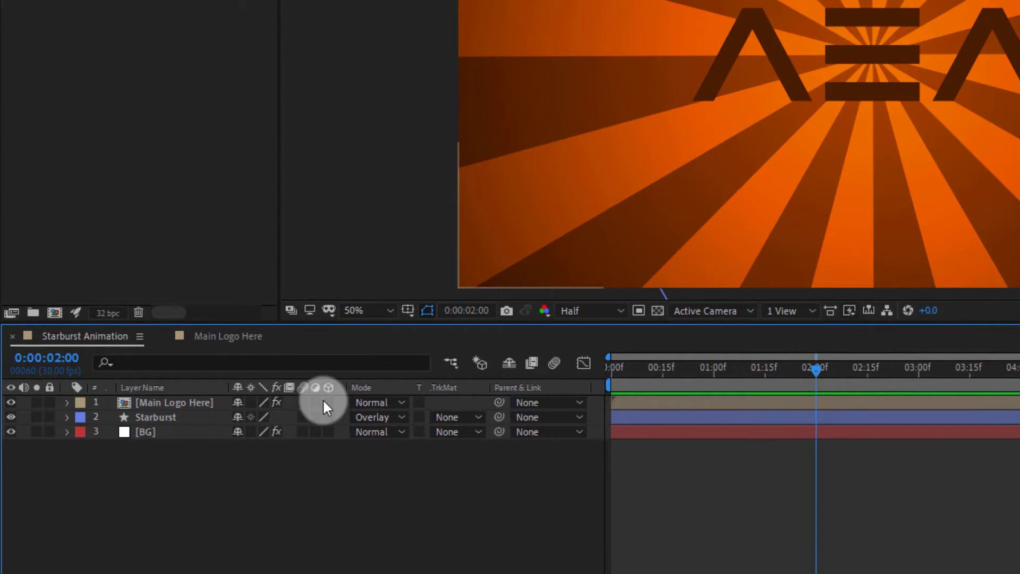
# Make Main Logo Here a 3D layer and reveal its Y Rotation, left at 0
pyautogui.click(324, 401)
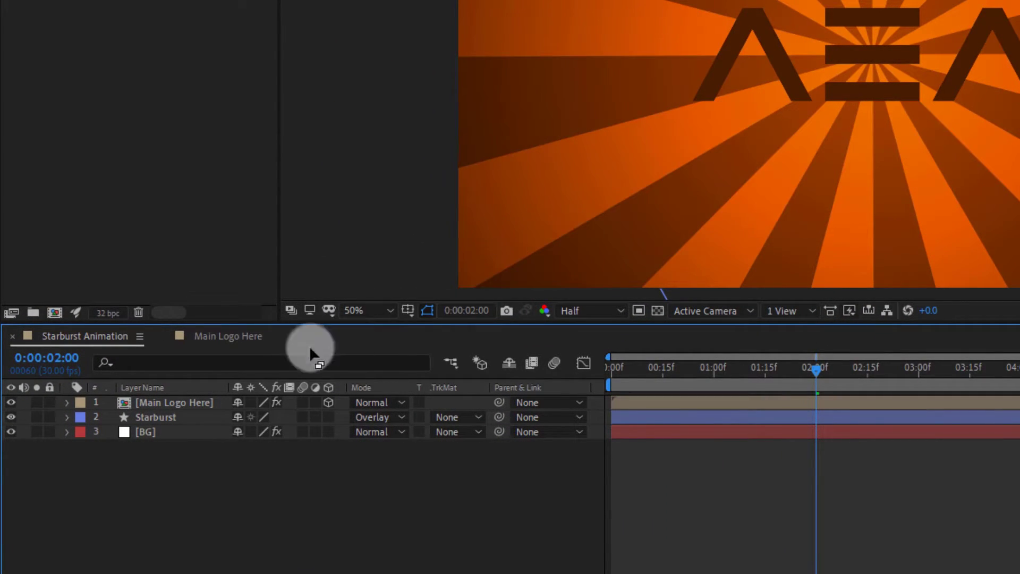
pyautogui.click(182, 399)
pyautogui.press('r')
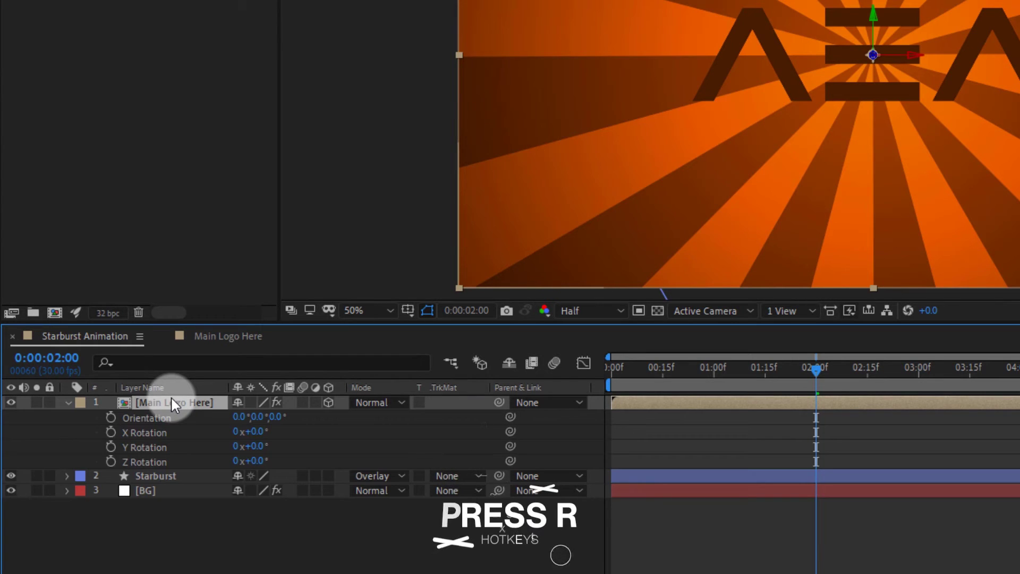
pyautogui.click(175, 447)
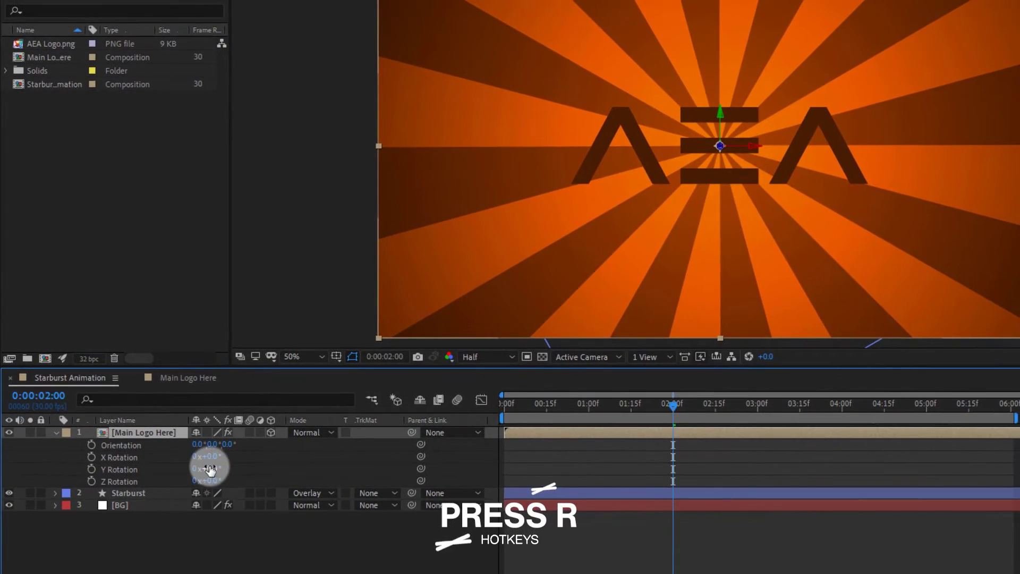
pyautogui.moveTo(230, 468); pyautogui.dragTo(155, 466)
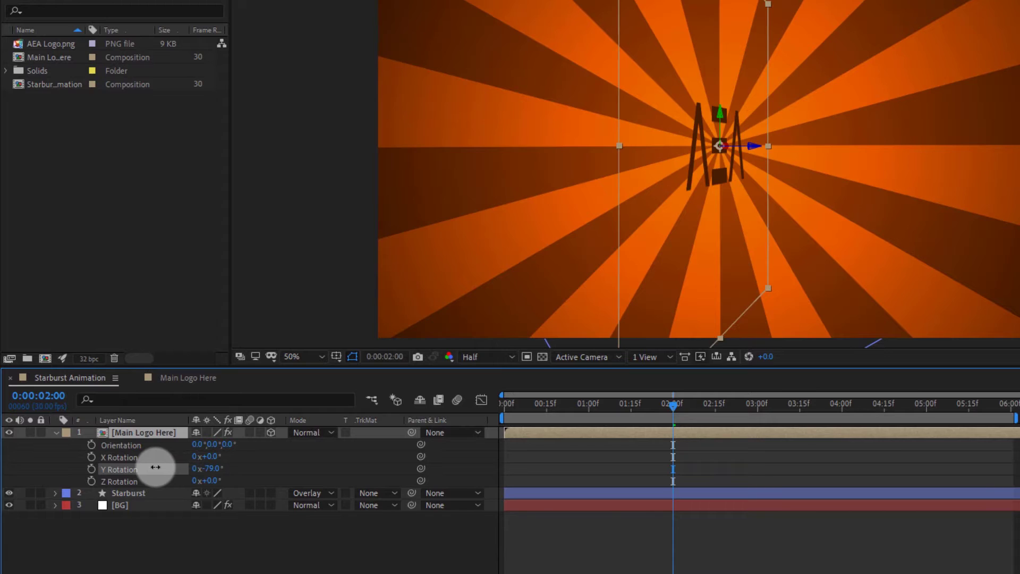
pyautogui.hotkey('ctrl', 'z')
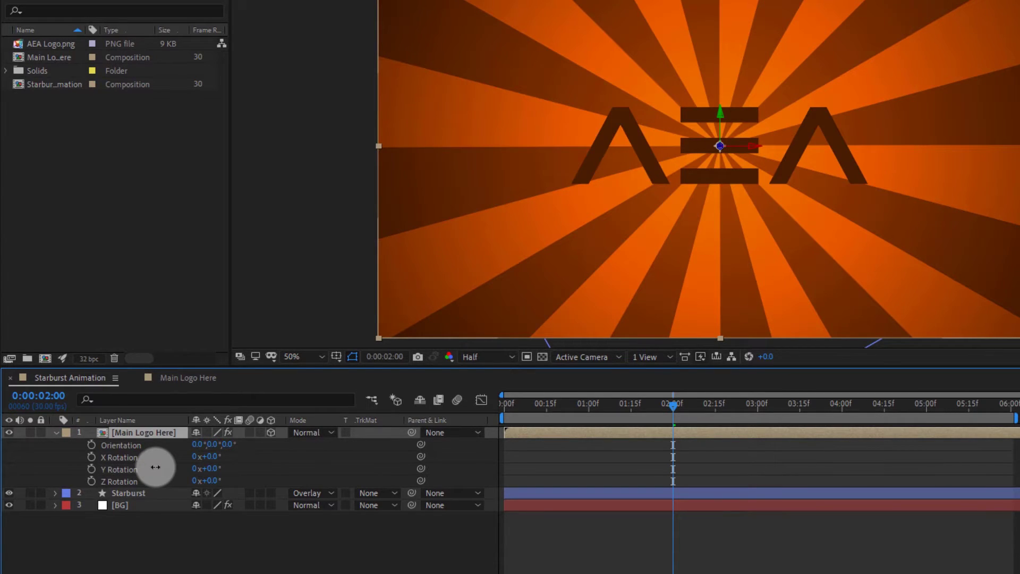
# Keyframe Y Rotation from 0x+0° at 2:00 to 1x+0° at 3:03 and apply Easy Ease
pyautogui.click(93, 469)
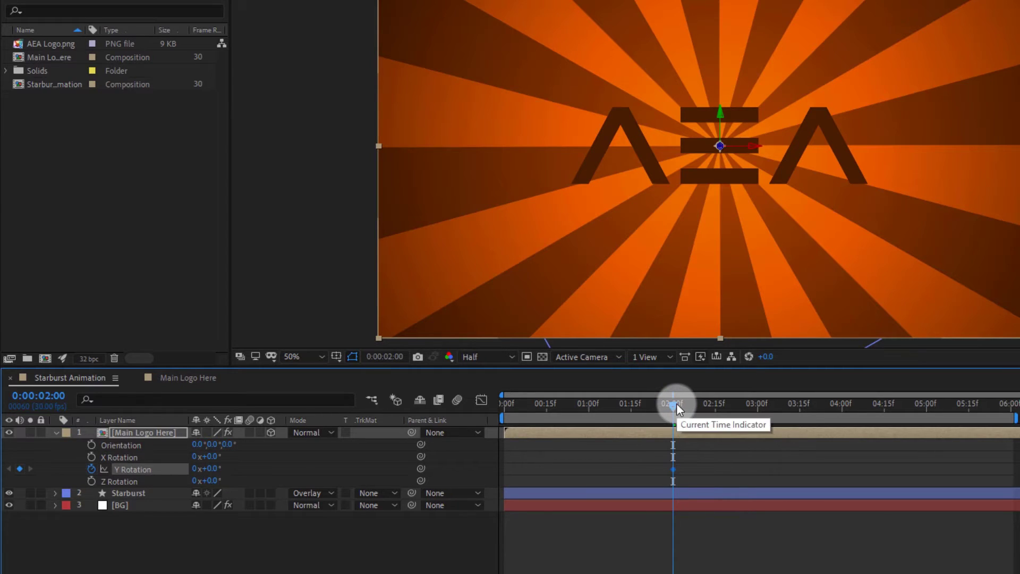
pyautogui.moveTo(673, 404); pyautogui.dragTo(771, 417)
pyautogui.click(198, 469)
pyautogui.write('1')
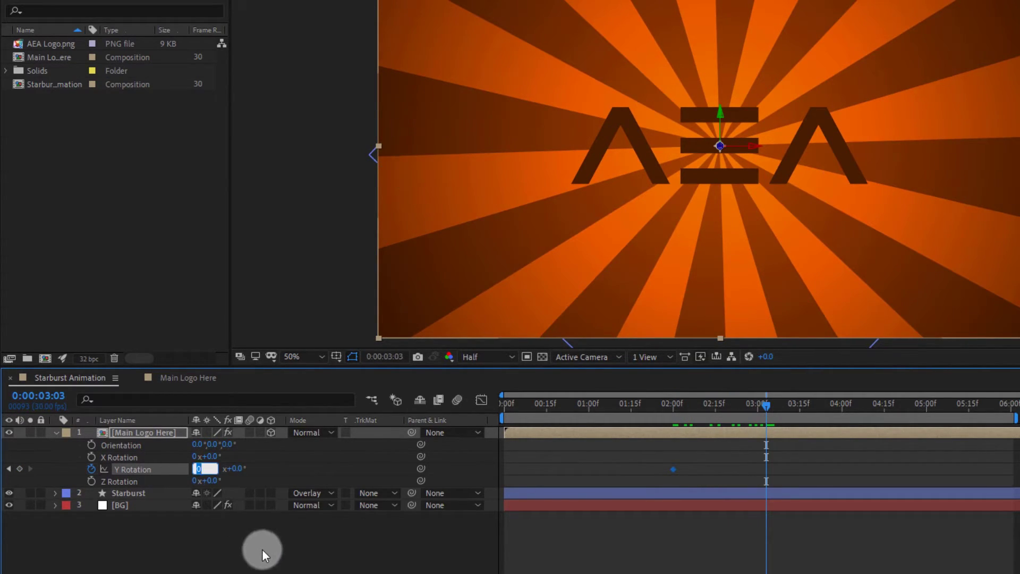
pyautogui.click(263, 550)
pyautogui.click(767, 419)
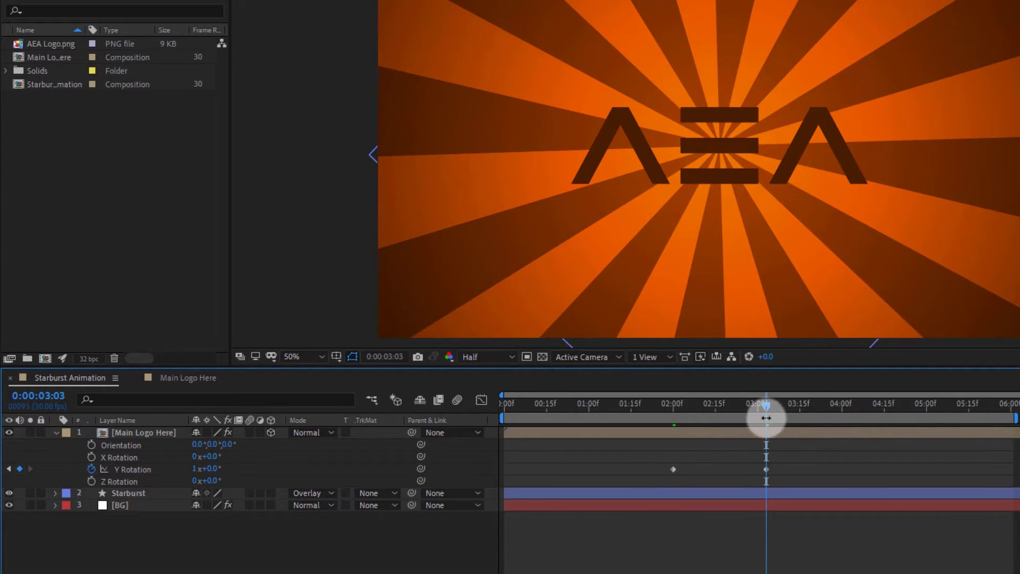
pyautogui.moveTo(747, 413); pyautogui.dragTo(659, 419)
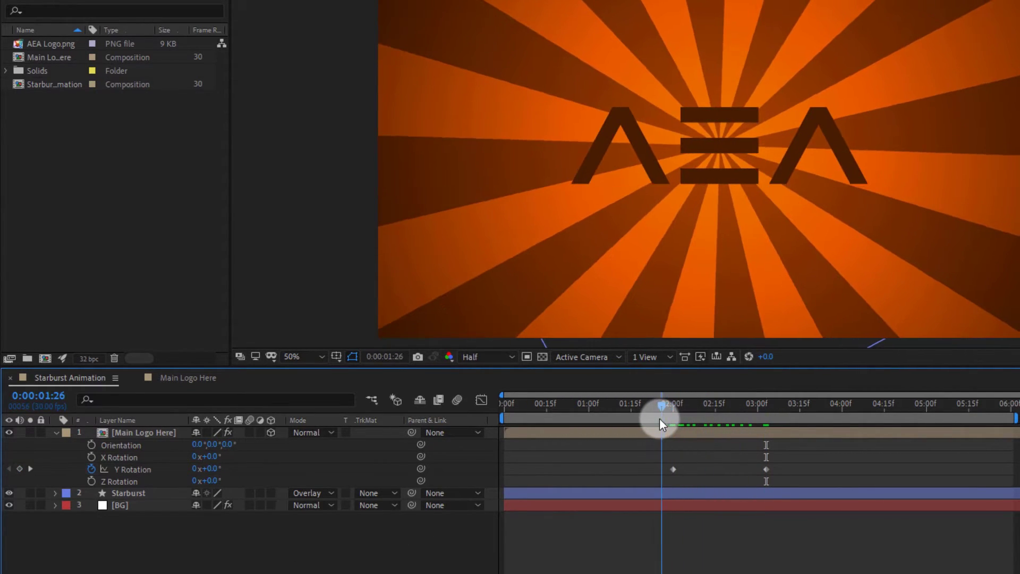
pyautogui.moveTo(814, 471); pyautogui.dragTo(642, 471)
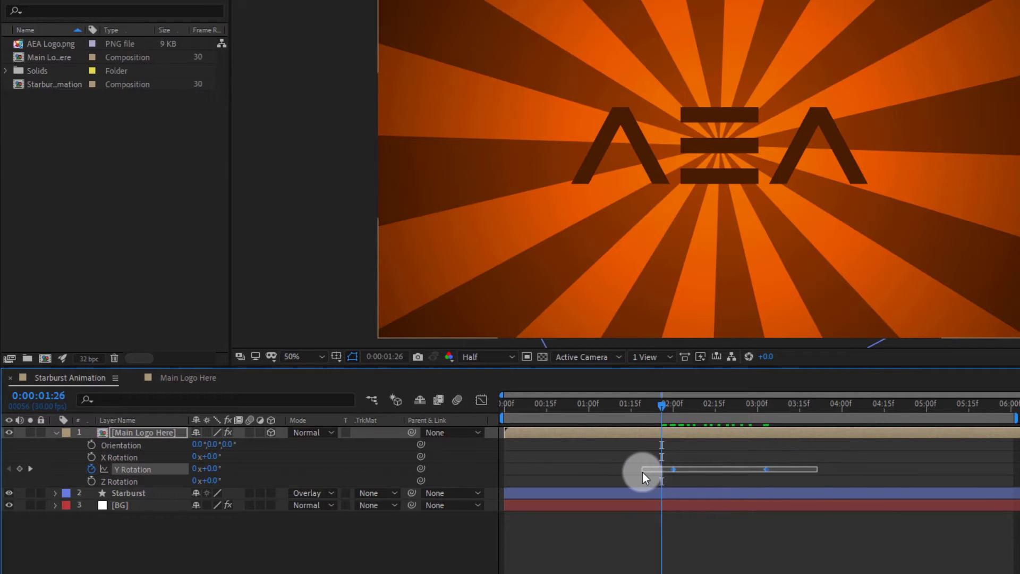
pyautogui.press('F9')
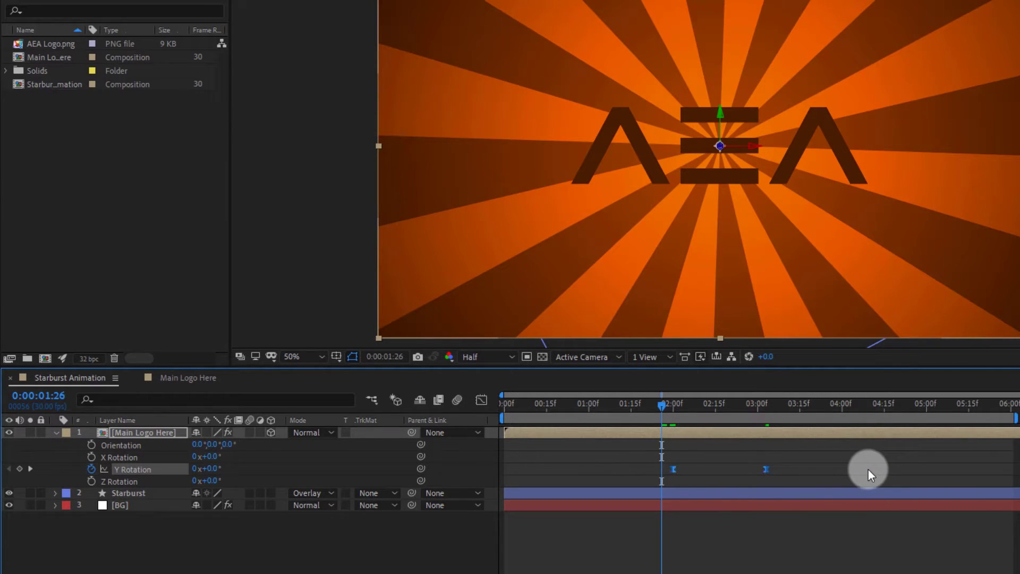
# Reshape the Y Rotation speed graph into a sharp peak with longer ease influence
pyautogui.click(484, 402)
pyautogui.rightClick(823, 489)
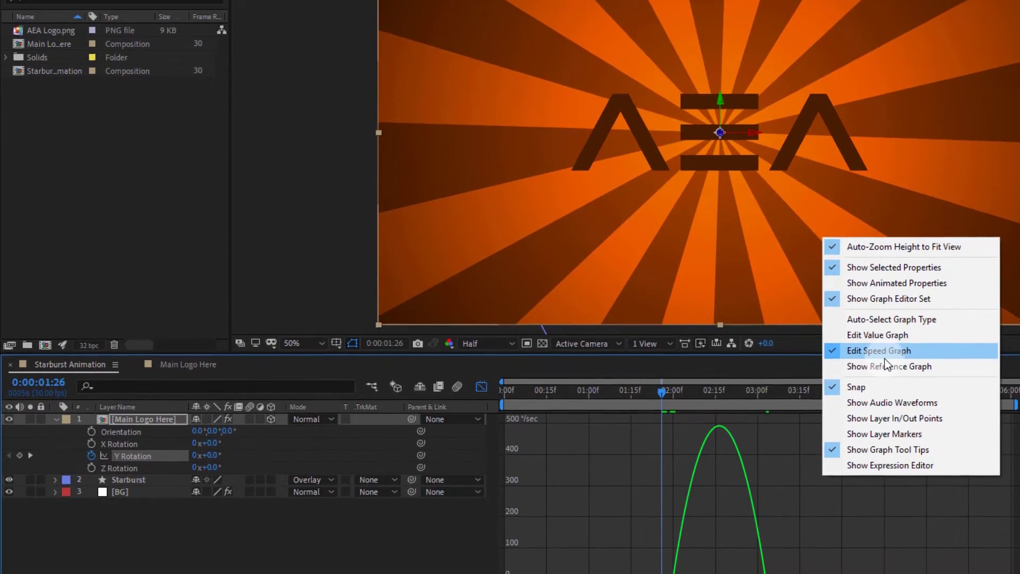
pyautogui.click(767, 478)
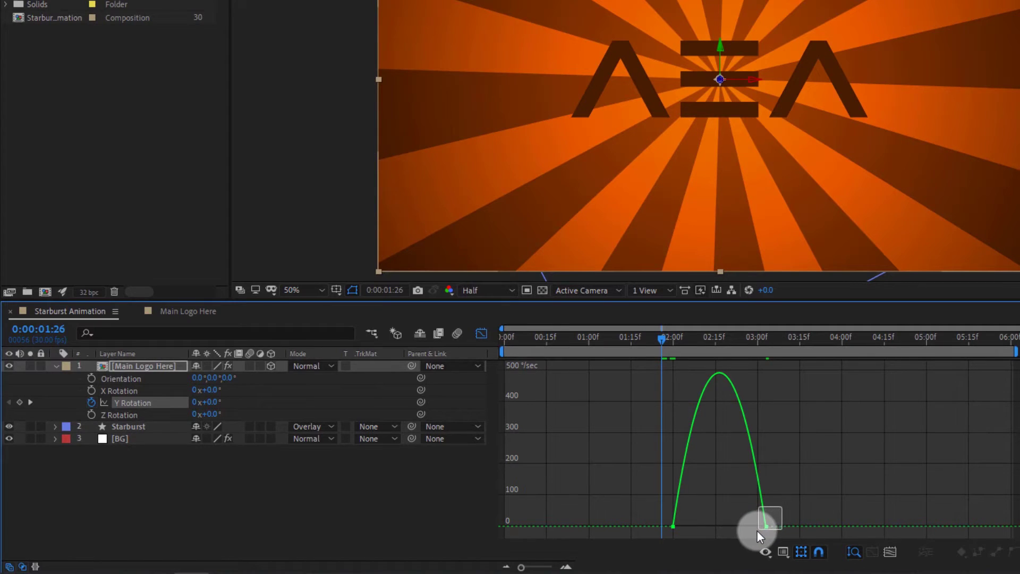
pyautogui.moveTo(752, 525); pyautogui.dragTo(715, 527)
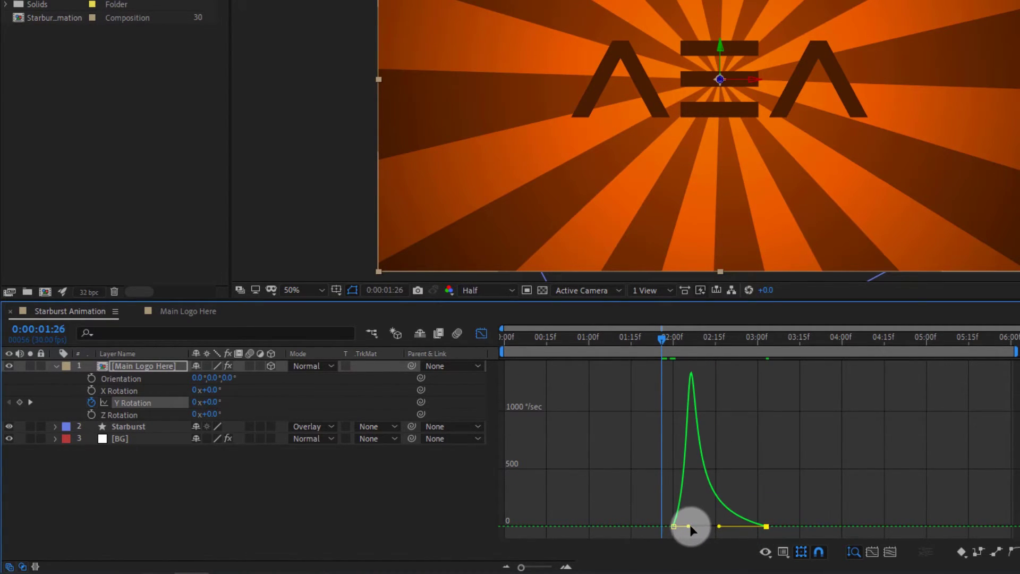
pyautogui.moveTo(688, 526); pyautogui.dragTo(732, 528)
pyautogui.click(844, 474)
# Preview the reshaped logo spin from an earlier time back in the layer view
pyautogui.press('space')
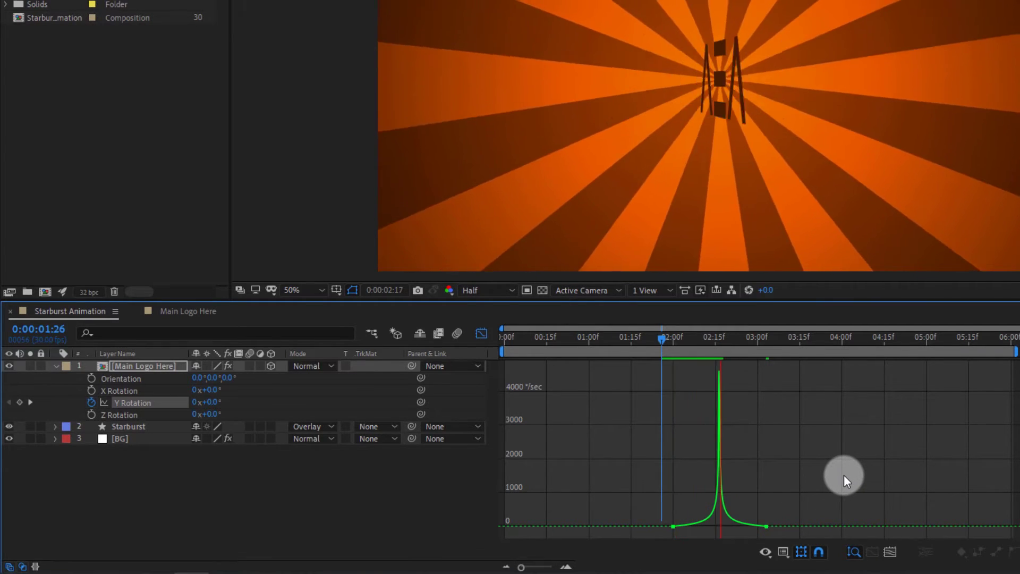
pyautogui.press('space')
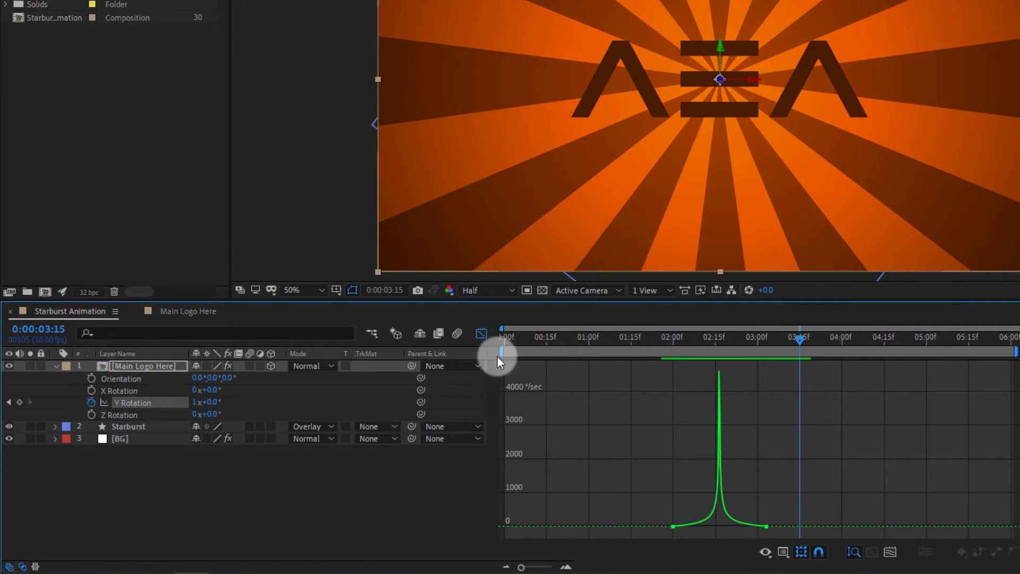
pyautogui.click(481, 334)
pyautogui.moveTo(802, 345)
pyautogui.mouseDown()
pyautogui.moveTo(652, 362)
pyautogui.moveTo(504, 361)
pyautogui.mouseUp()
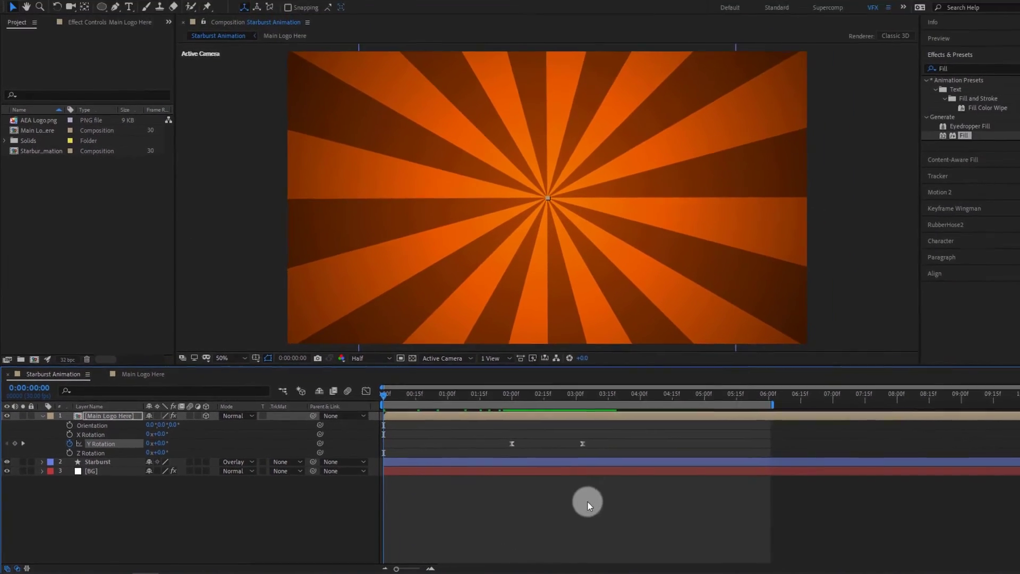
pyautogui.press('space')
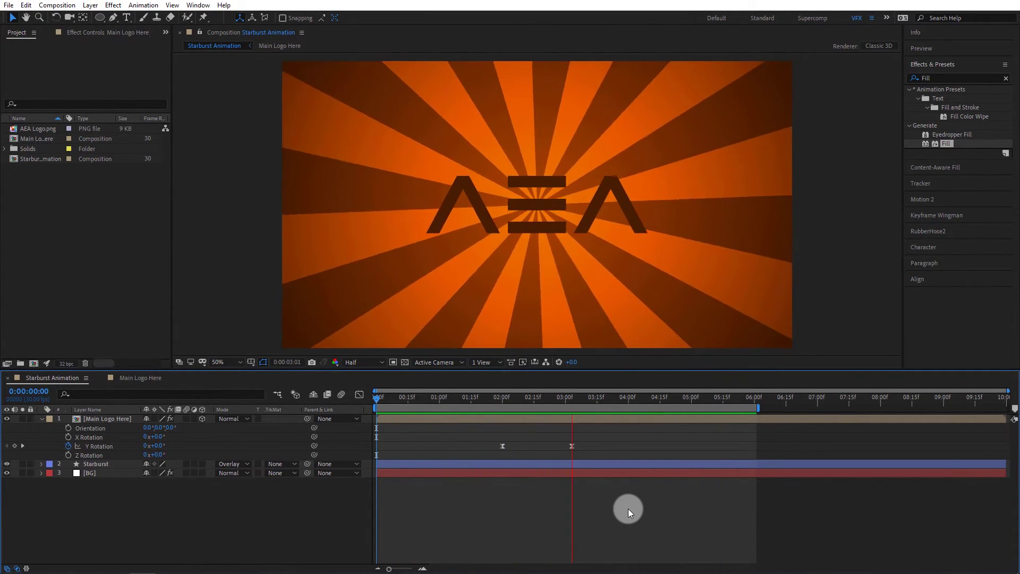
pyautogui.press('space')
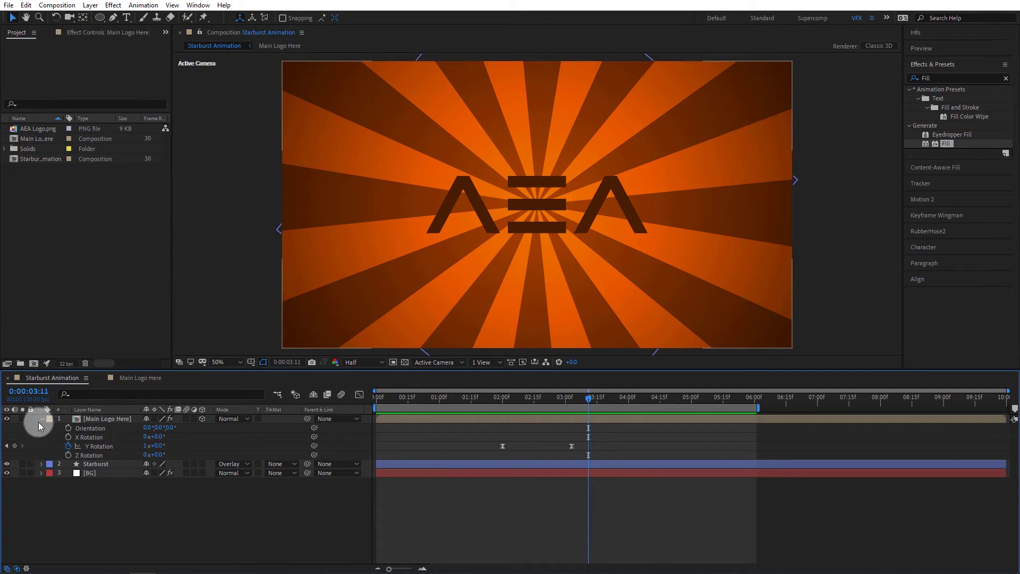
pyautogui.click(41, 419)
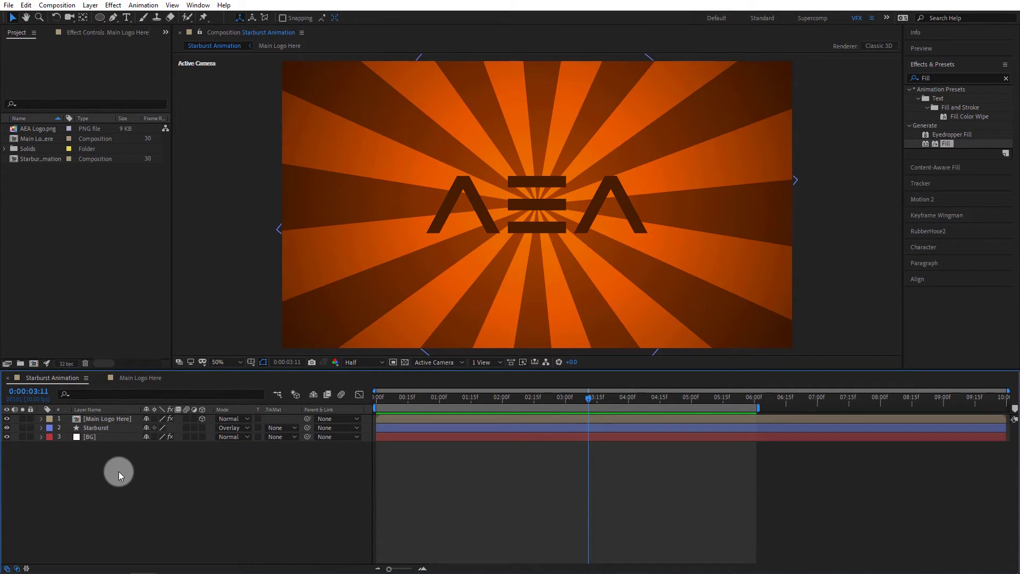
# Duplicate the Starburst layer, move Starburst 2 to the top, and make it the logo's luma matte
pyautogui.click(103, 430)
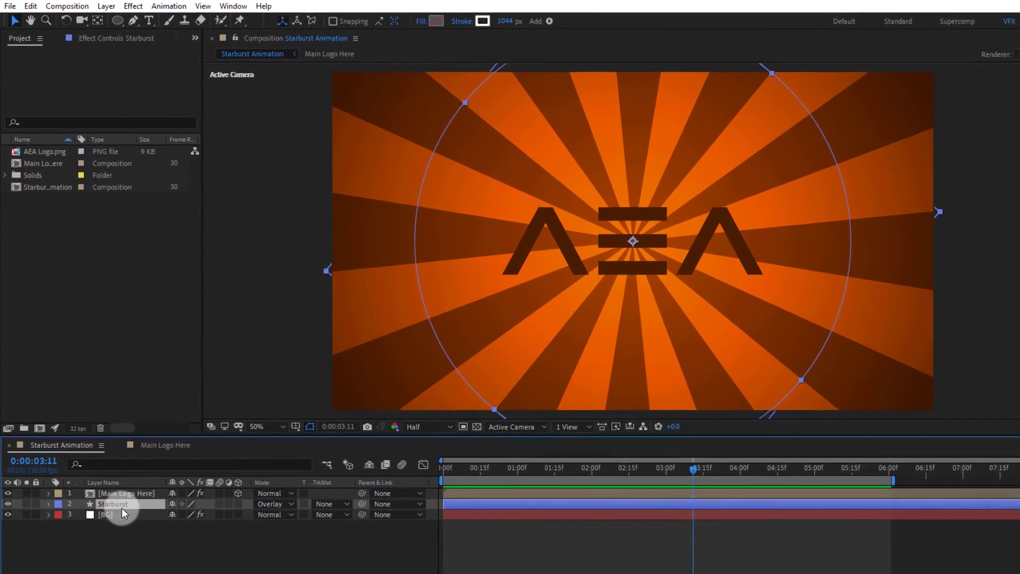
pyautogui.hotkey('ctrl', 'd')
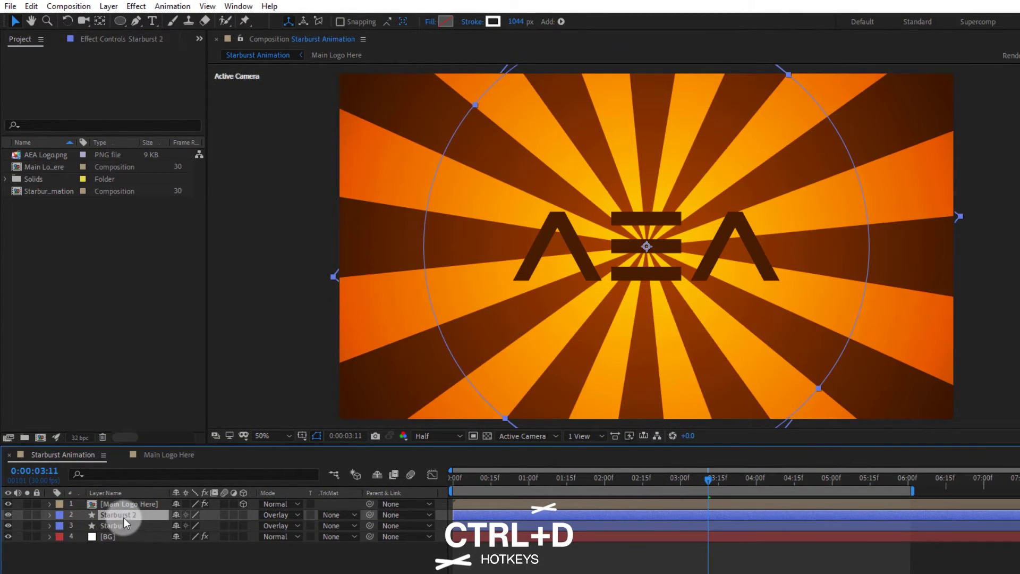
pyautogui.moveTo(122, 515); pyautogui.dragTo(124, 499)
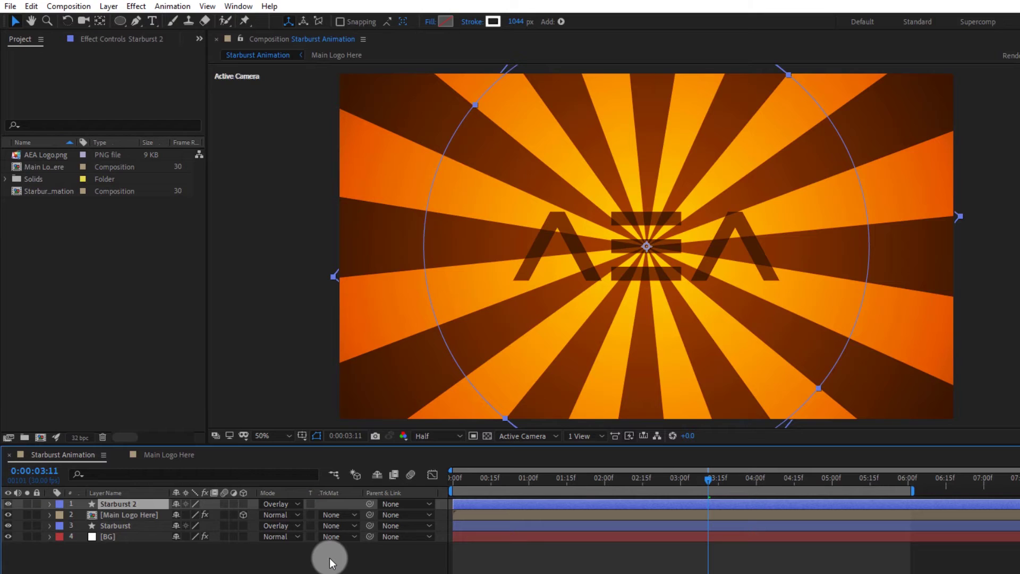
pyautogui.press('F4')
pyautogui.press('F4')
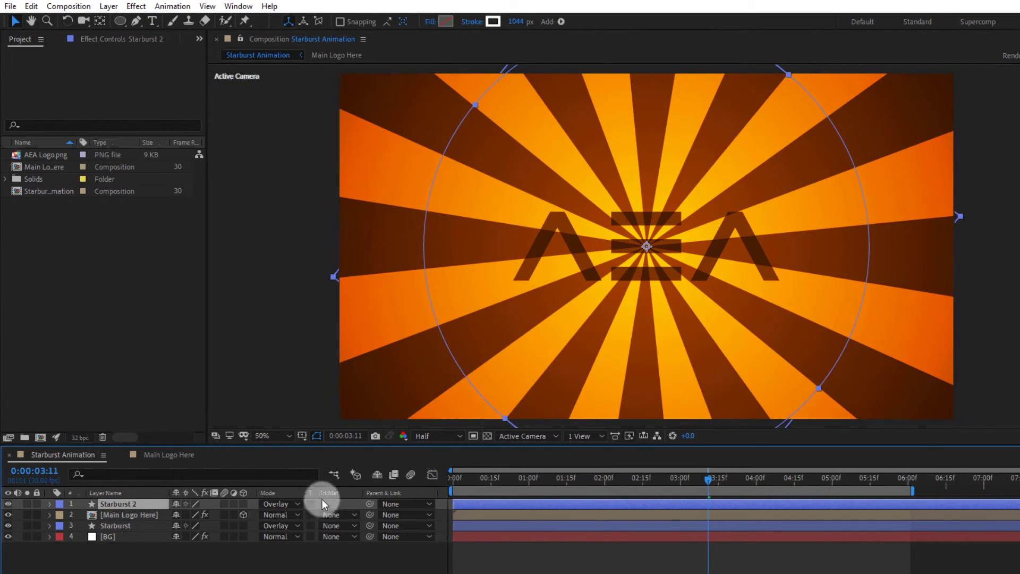
pyautogui.click(339, 514)
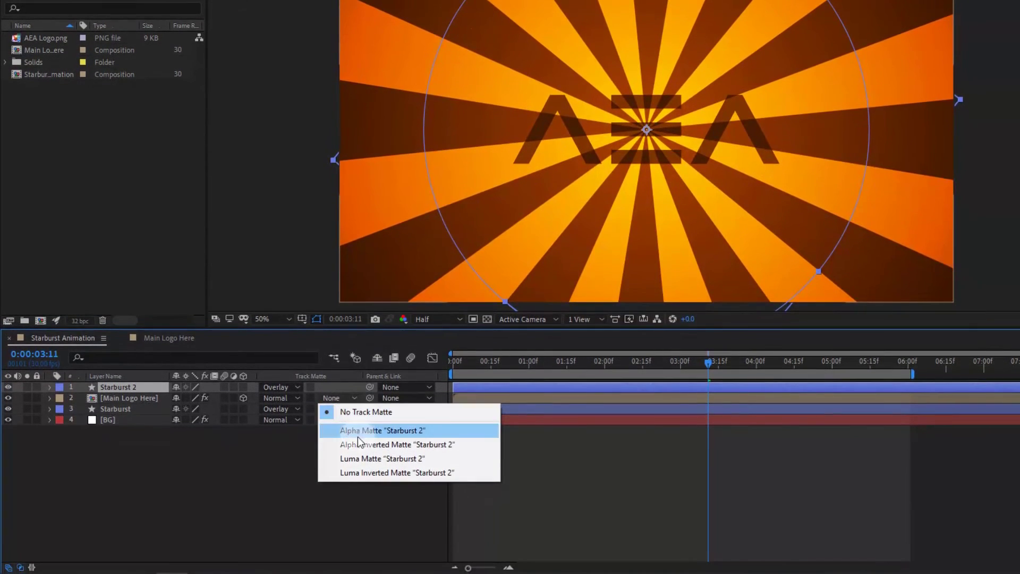
pyautogui.click(367, 459)
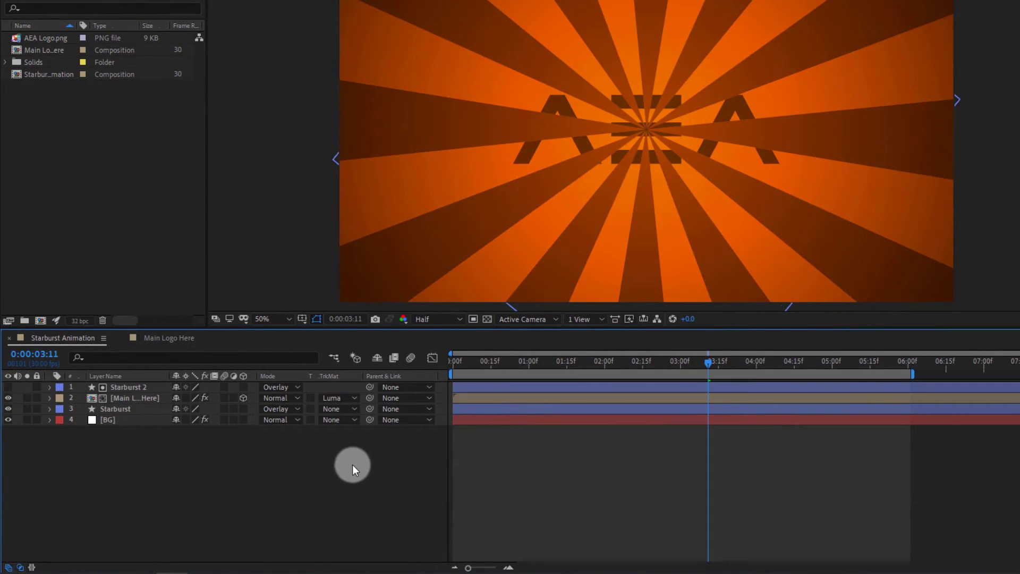
# Set Starburst 2's opacity to 30%
pyautogui.click(141, 388)
pyautogui.press('t')
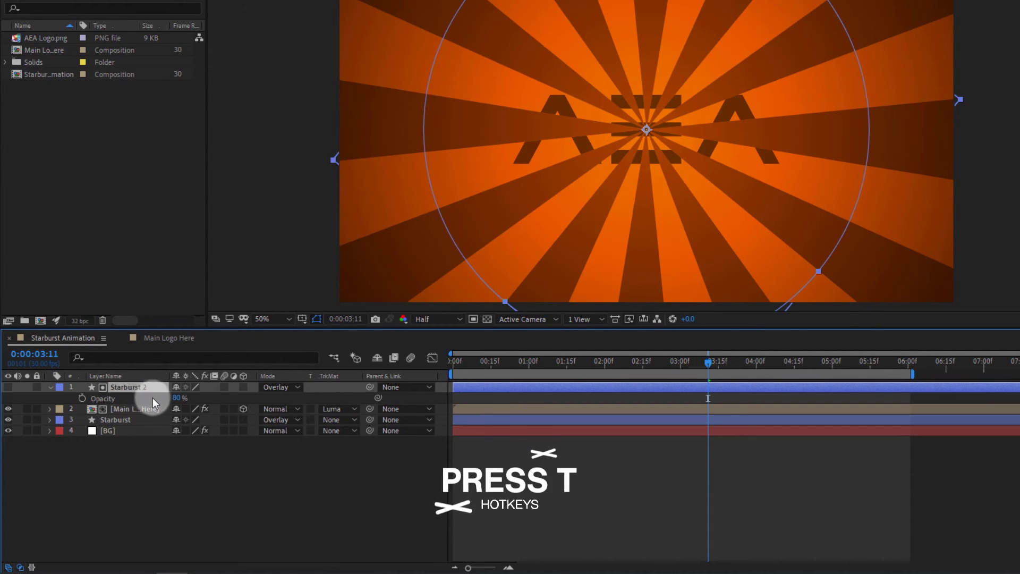
pyautogui.click(176, 399)
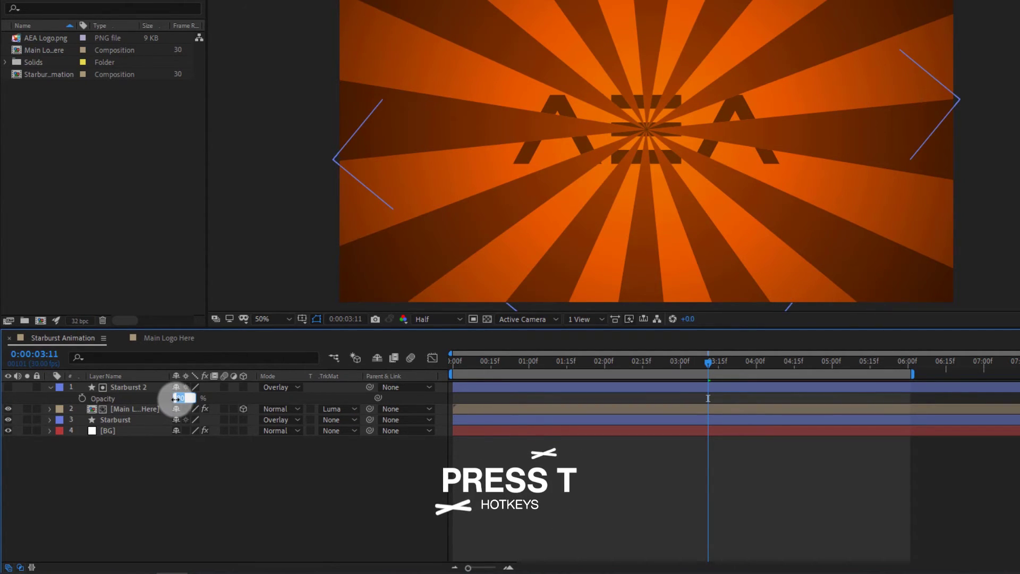
pyautogui.press('BackSpace')
pyautogui.press('Return')
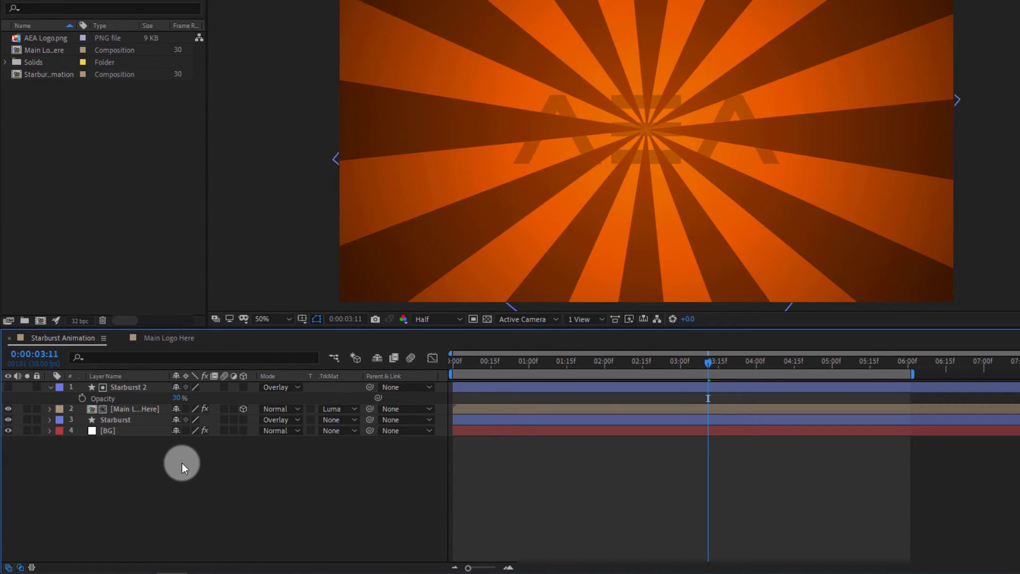
# Switch the logo's track matte to Luma Inverted and rewind near the animation start
pyautogui.click(339, 410)
pyautogui.click(372, 486)
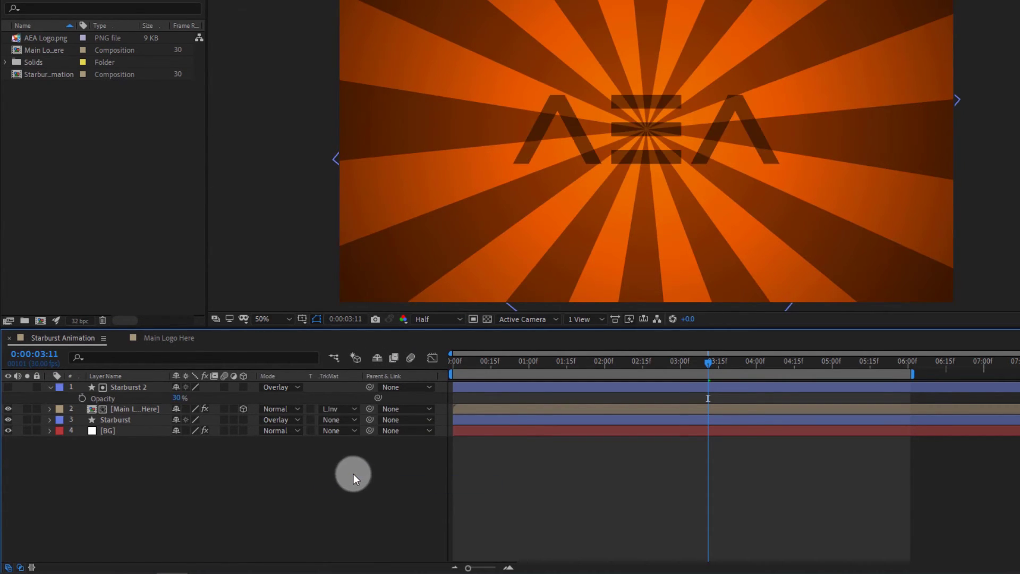
pyautogui.click(346, 410)
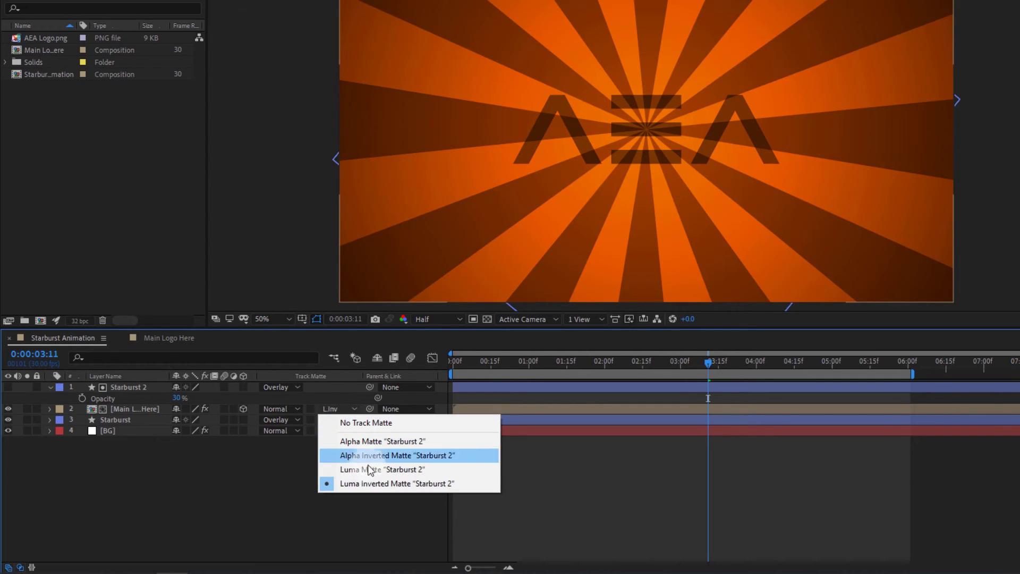
pyautogui.click(391, 483)
pyautogui.click(249, 480)
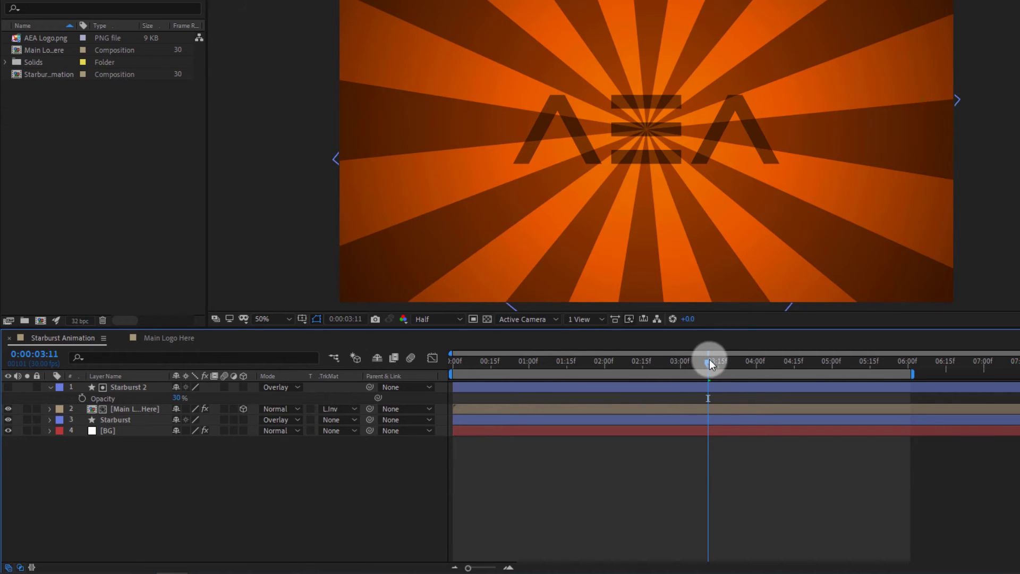
pyautogui.moveTo(709, 360); pyautogui.dragTo(450, 372)
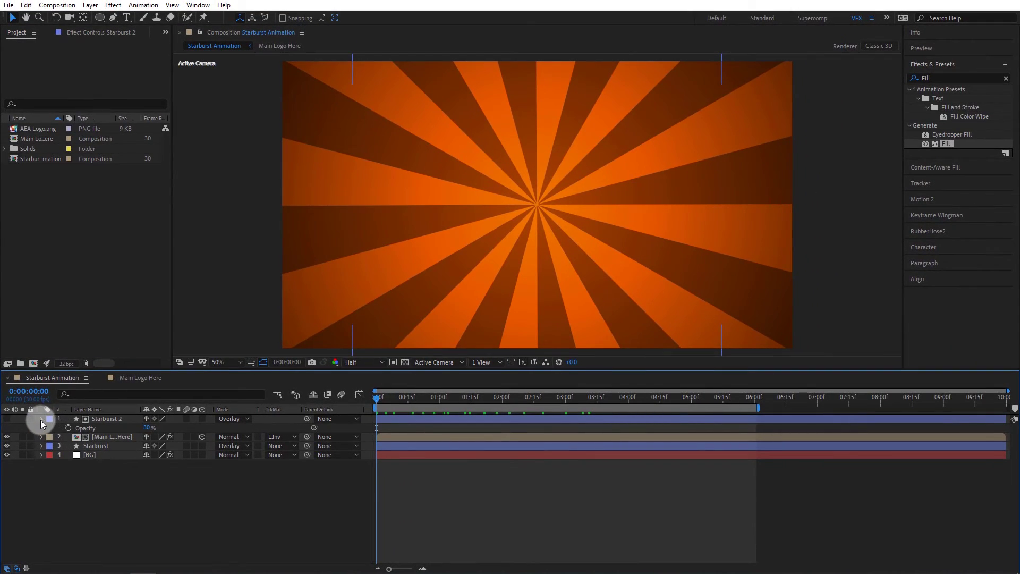
# Collapse Starburst 2's opacity, close the Main Logo Here timeline and the Effects & Presets panel
pyautogui.click(41, 420)
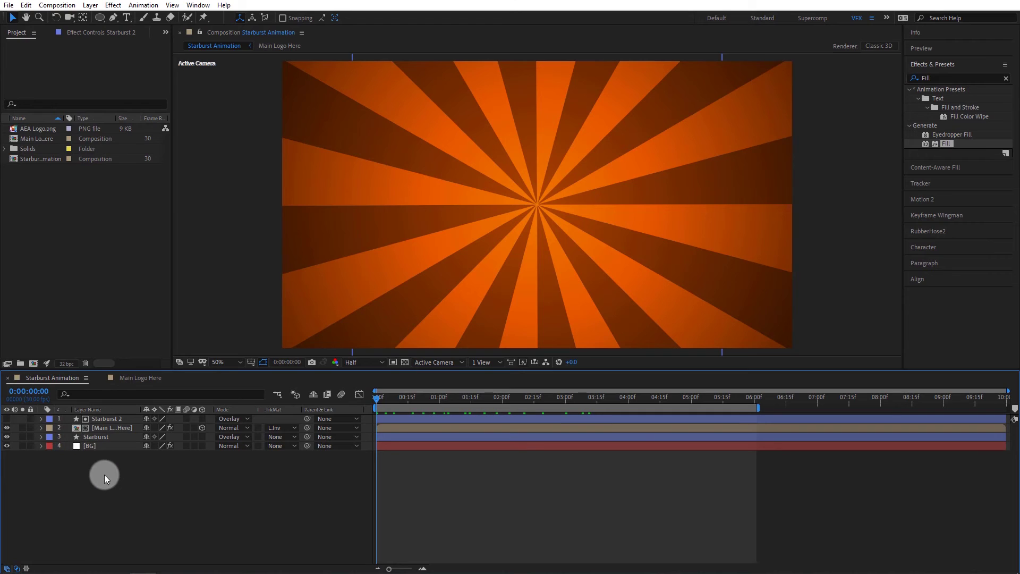
pyautogui.click(101, 378)
pyautogui.click(928, 66)
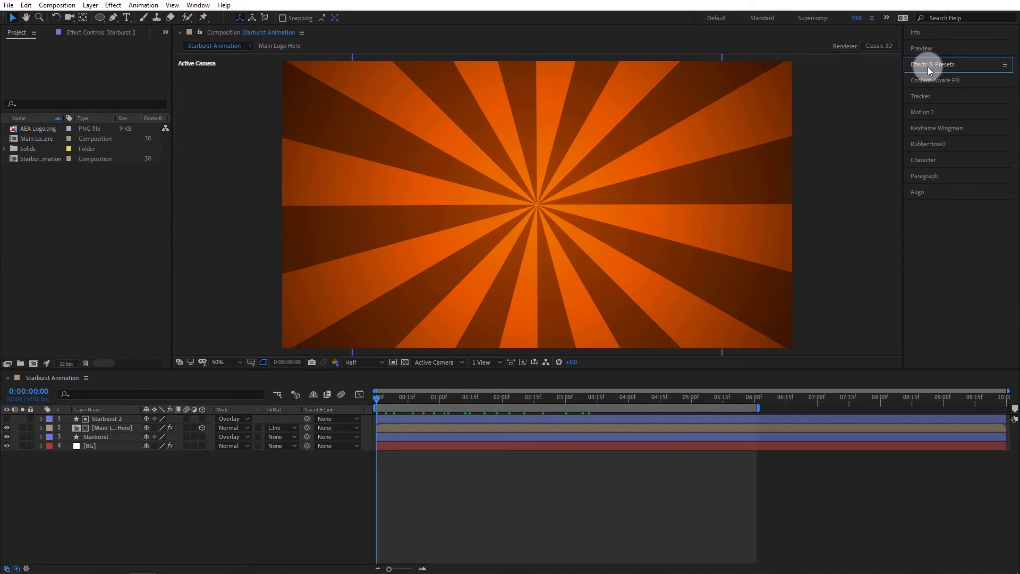
# Maximize the composition view to full screen and play the Starburst Animation preview
pyautogui.click(843, 231)
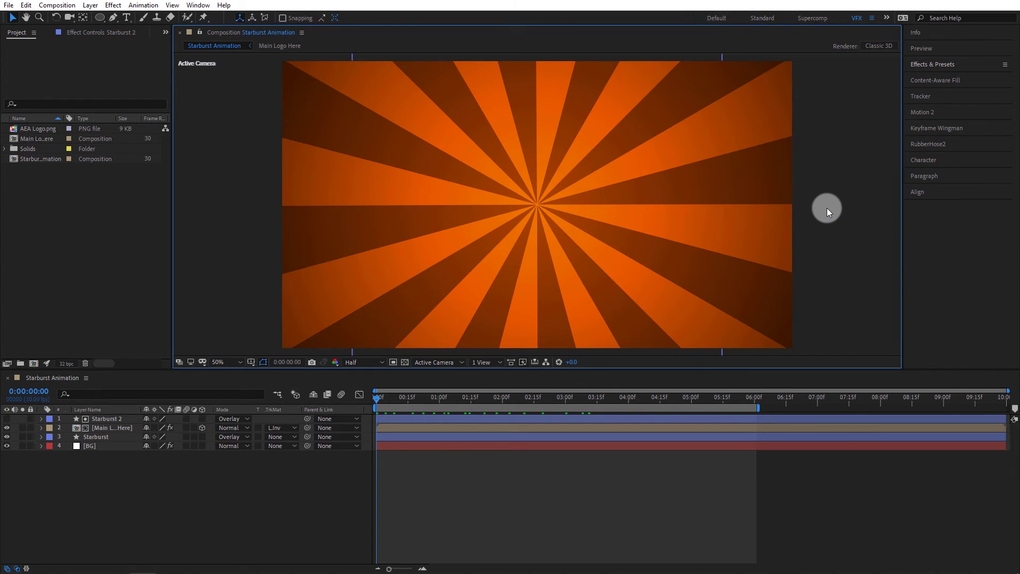
pyautogui.press('`')
pyautogui.press('space')
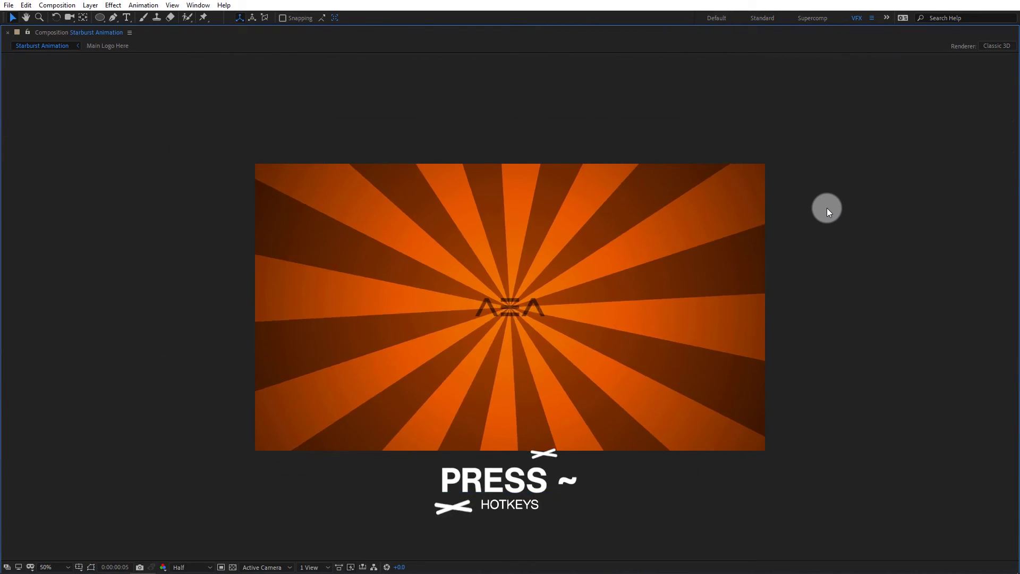